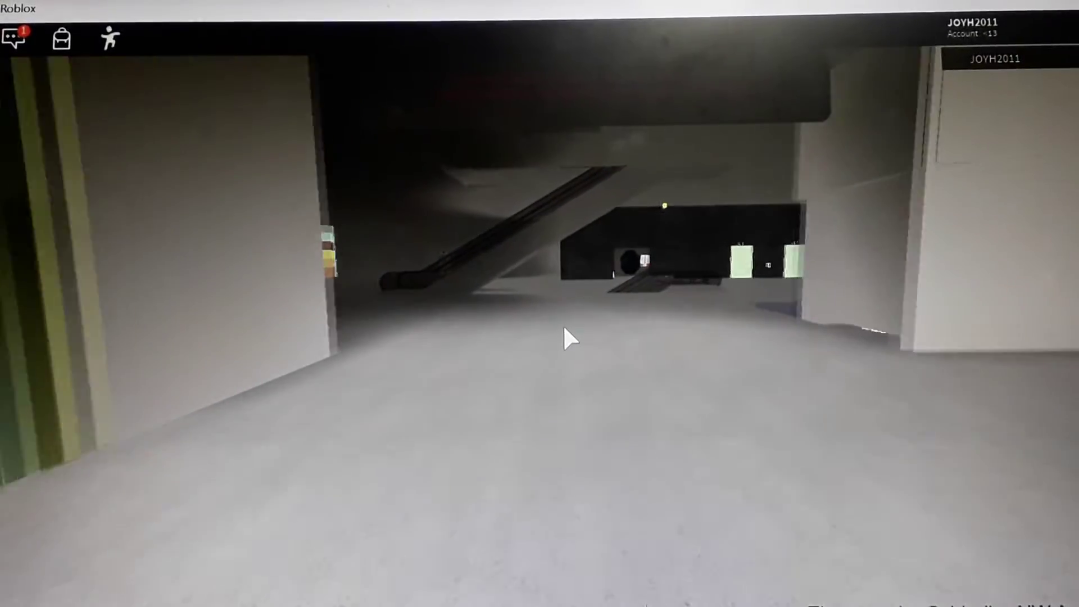
Walk past the escalator, striped wall and keypad room to the two Check In kiosks
key(w)
key(w)
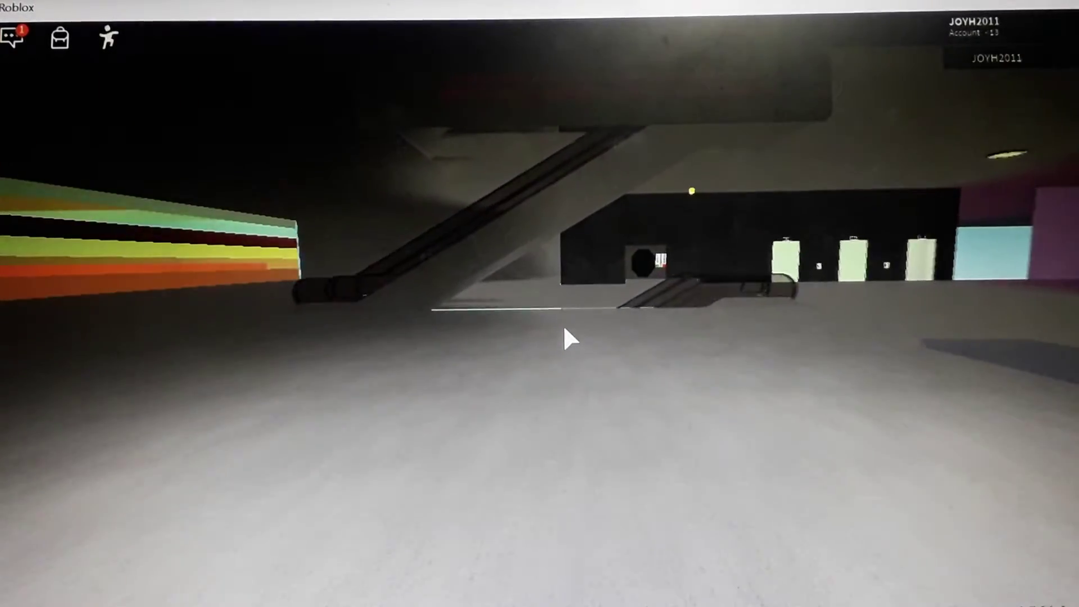
key(w)
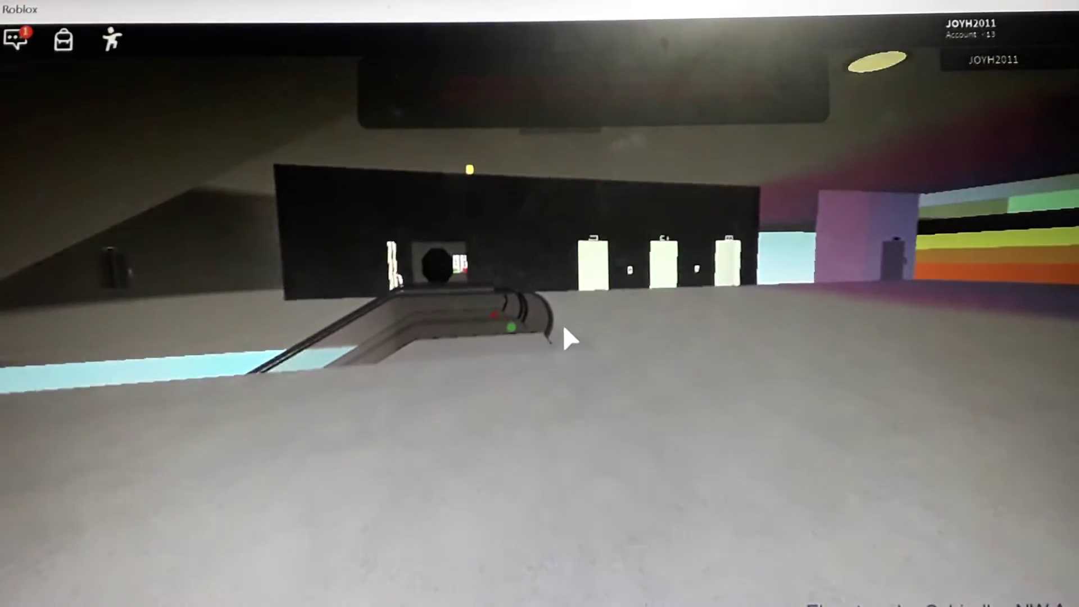
key(w)
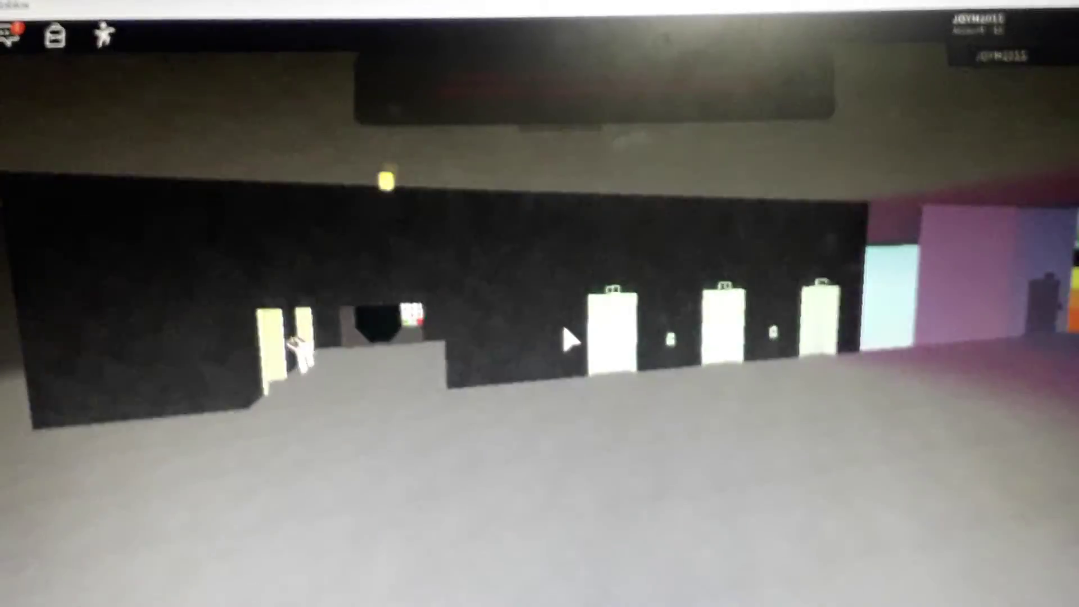
key(a)
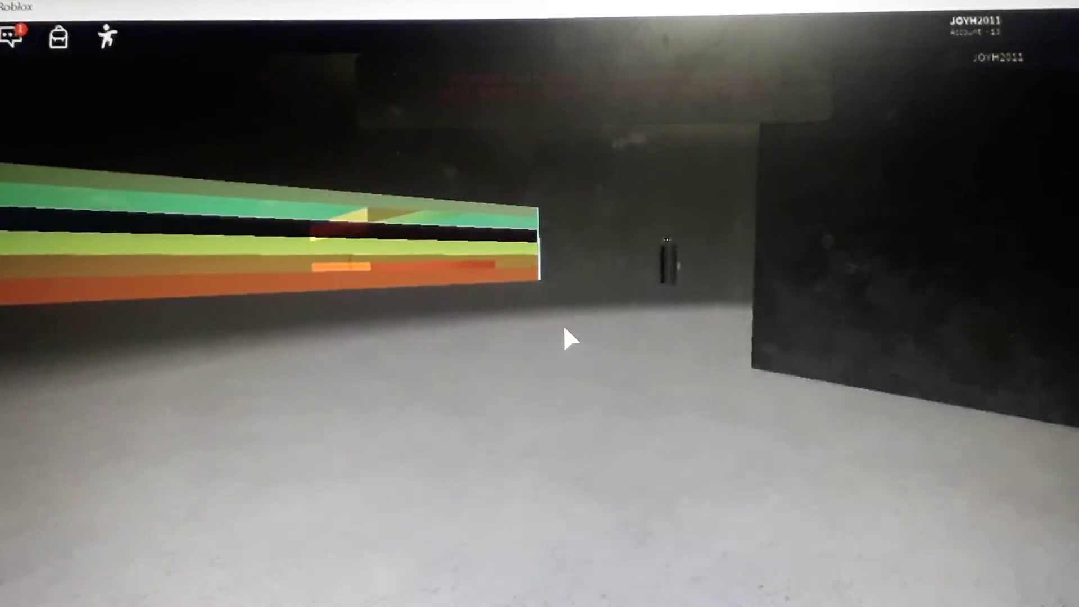
key(d)
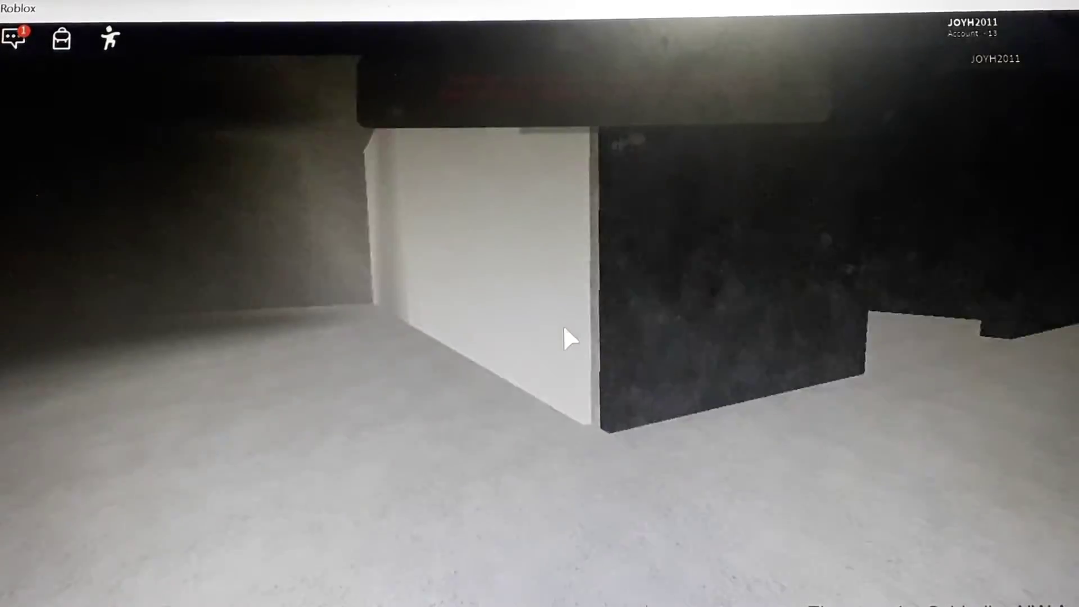
key(a)
key(w)
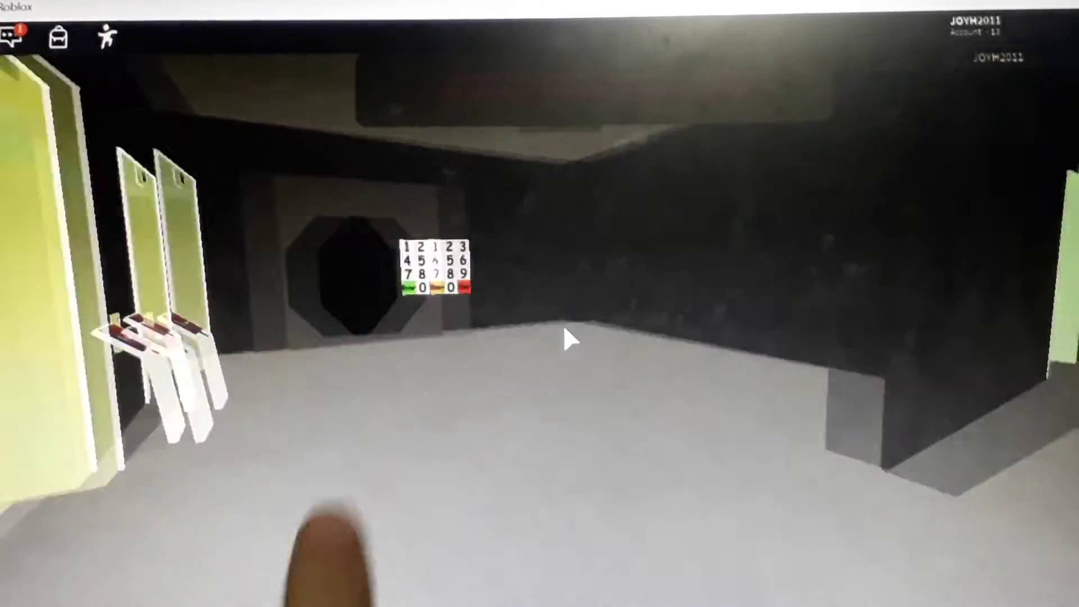
key(a)
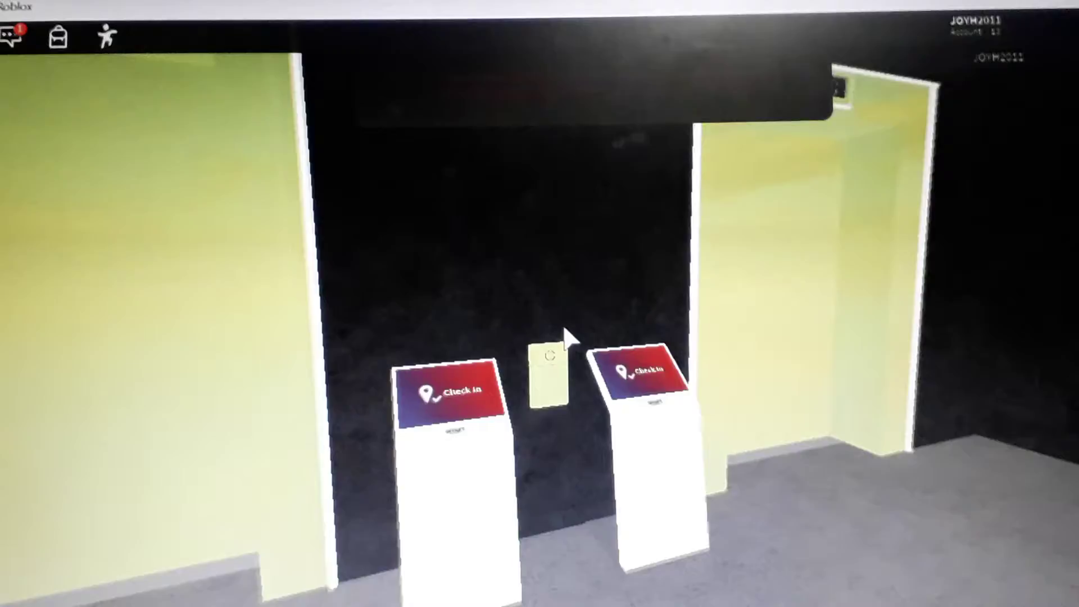
key(w)
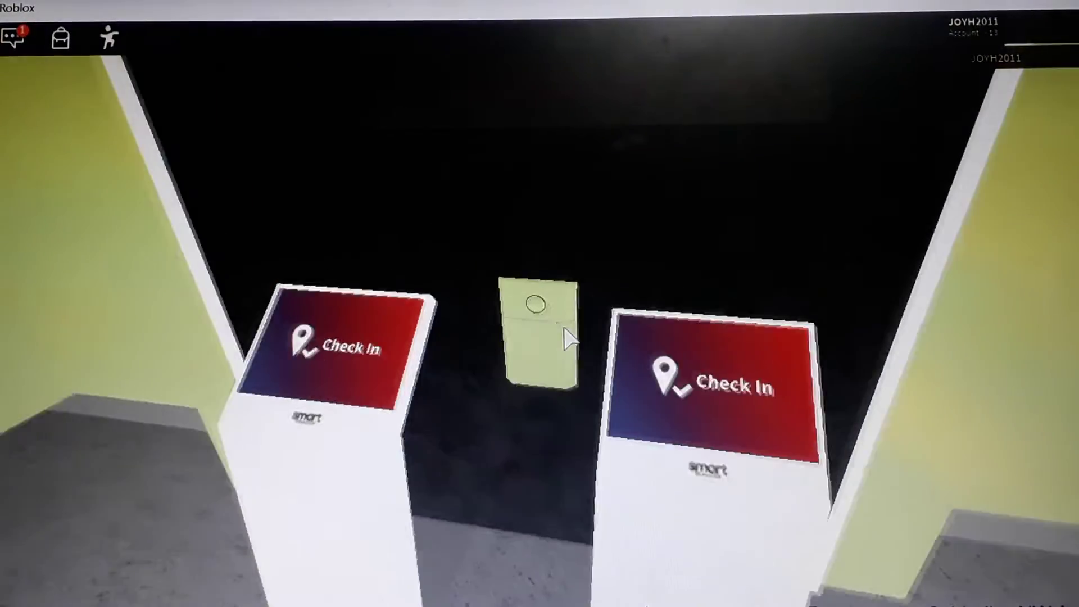
key(a)
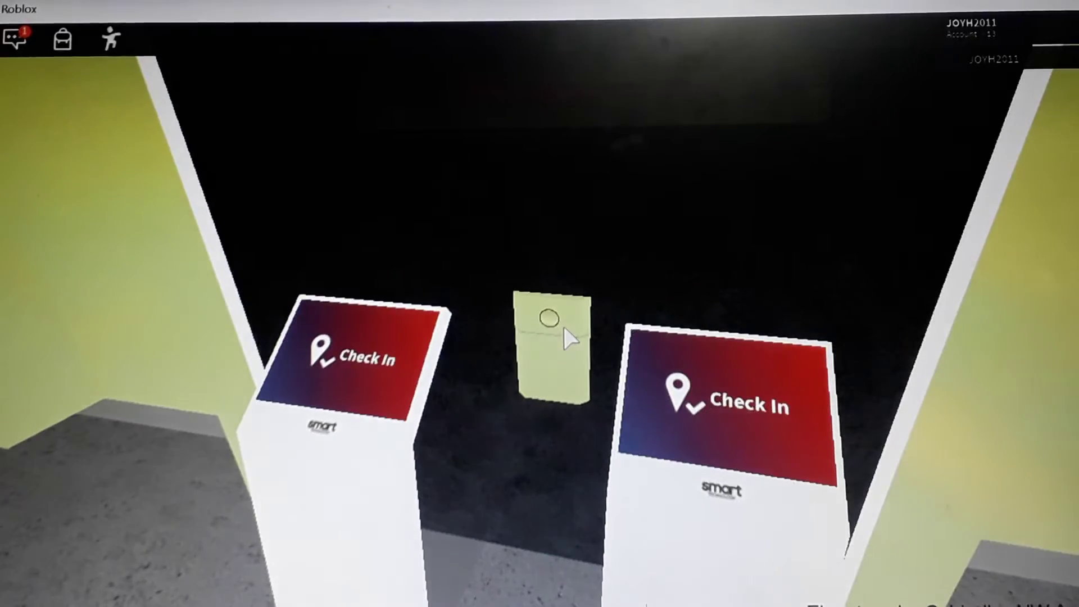
Turn past the Check In kiosks and walk through the yellow doorway to the 0-10 button panel
key(d)
scroll(506, 333, down, 3)
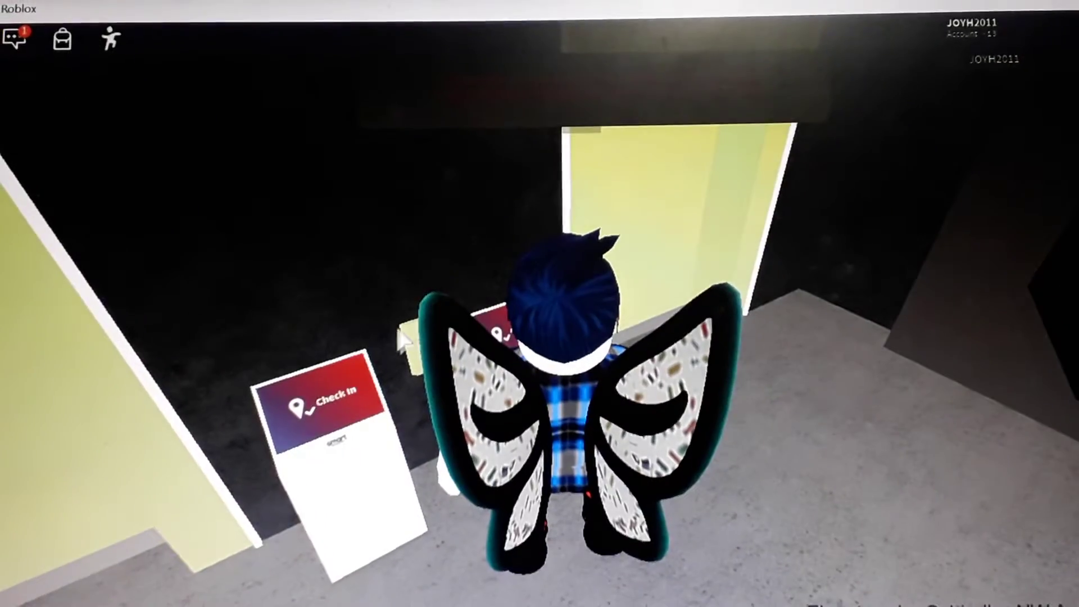
key(a)
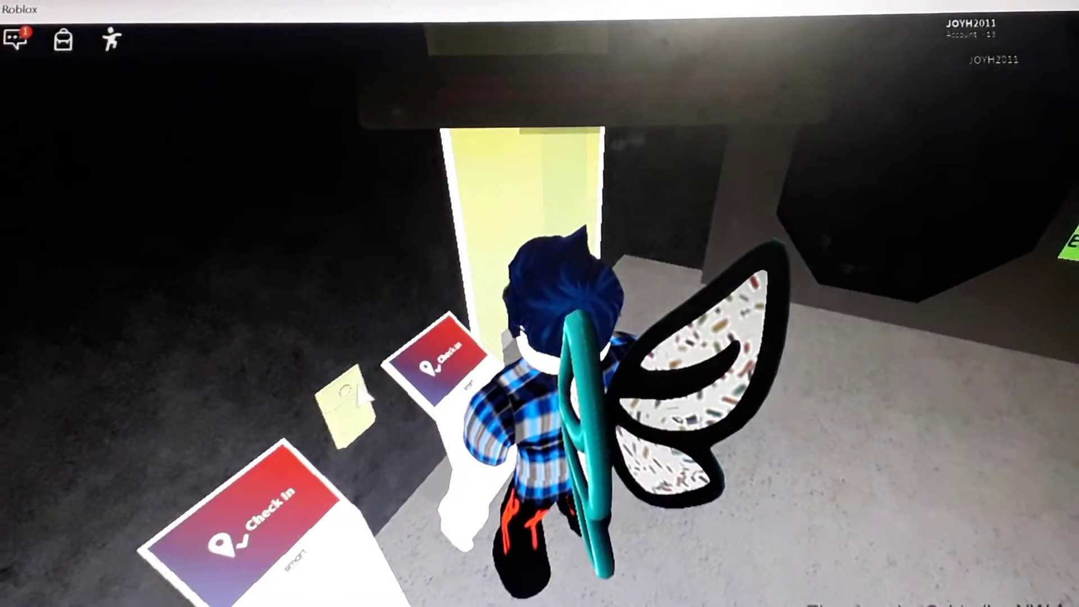
key(w)
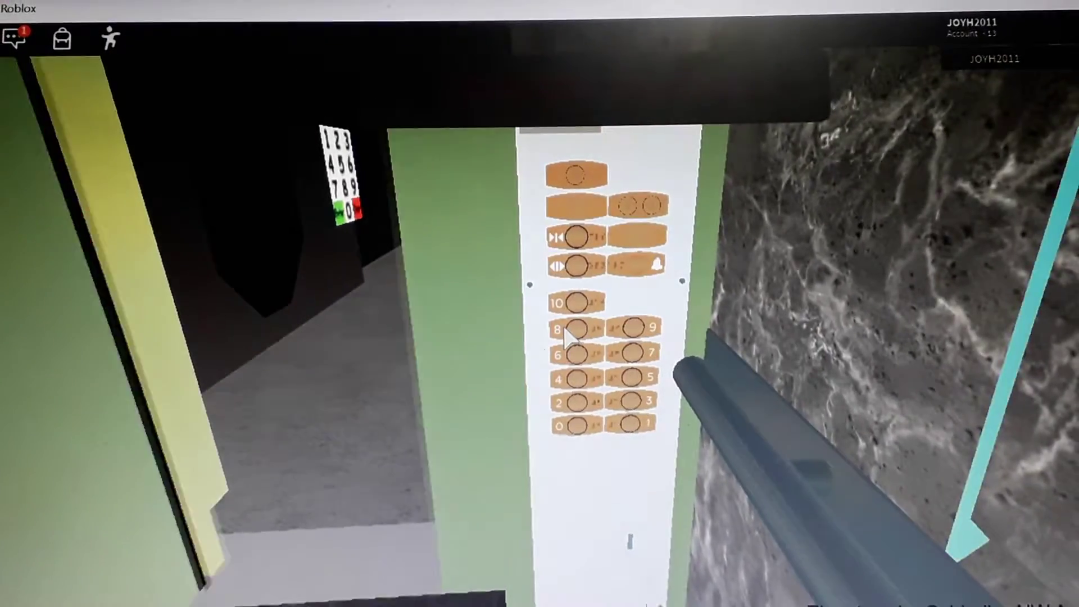
Choose floor 8, then look up at the floor indicator and toward the open door
click(563, 331)
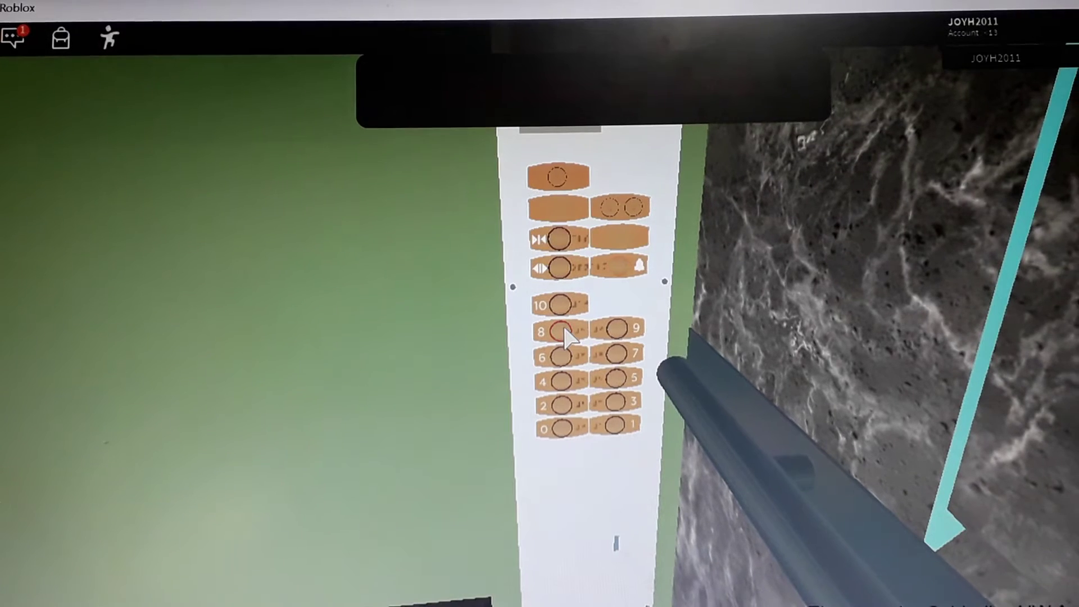
drag(563, 330, 566, 337)
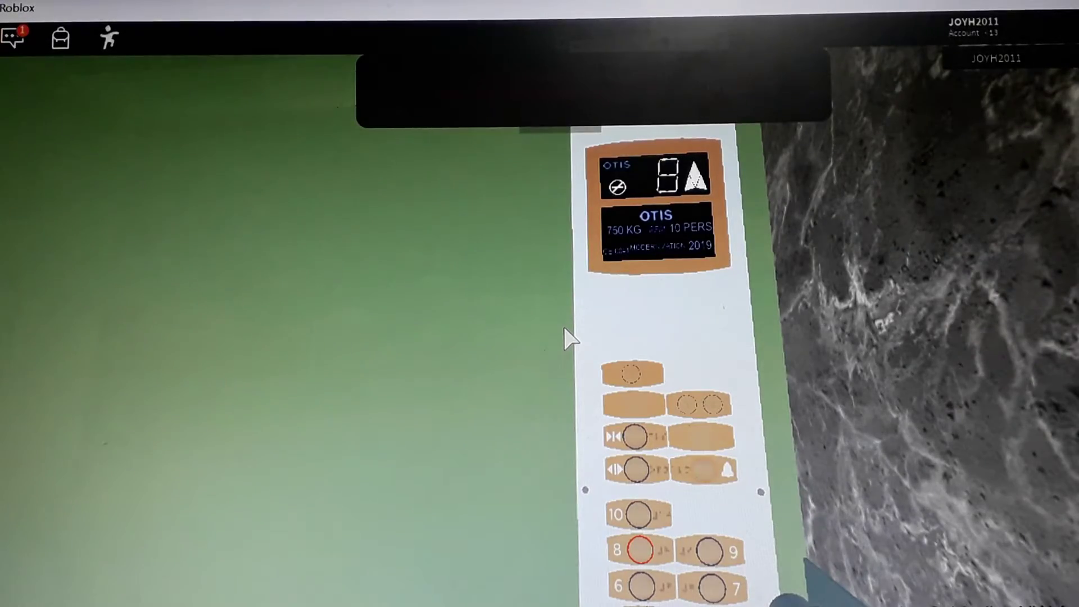
key(Left)
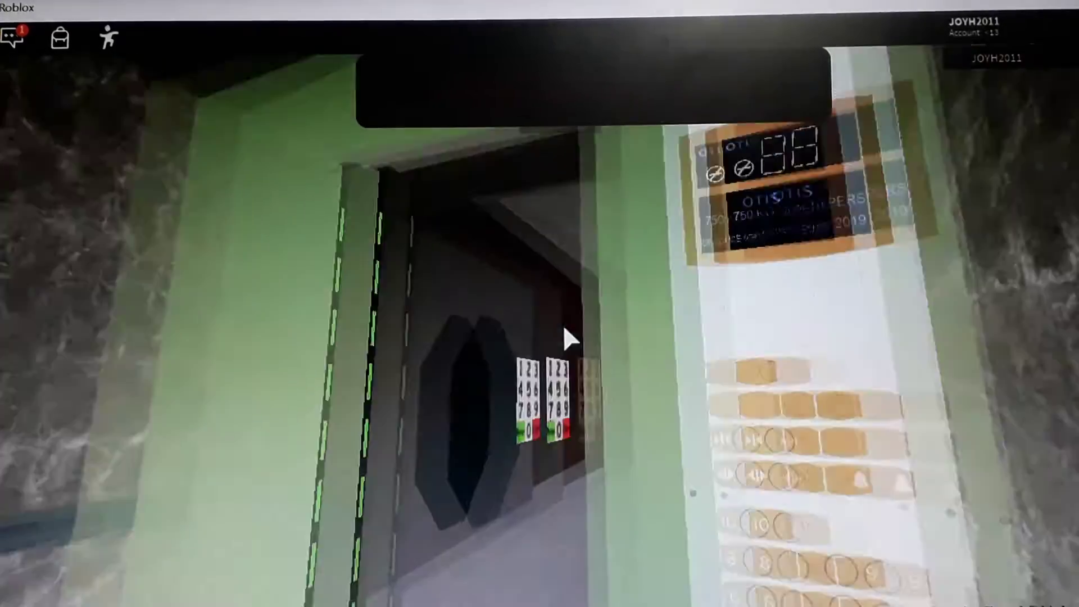
key(Right)
Scan down and up the button panel to the OTIS capacity plate, then face the buttons
key(Page_Down)
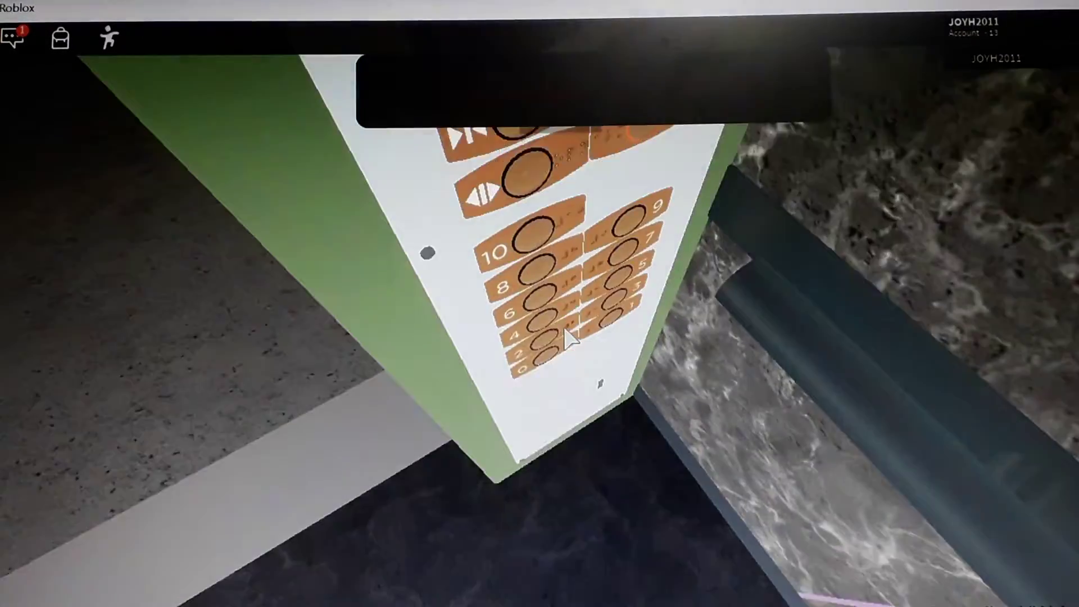
key(Page_Down)
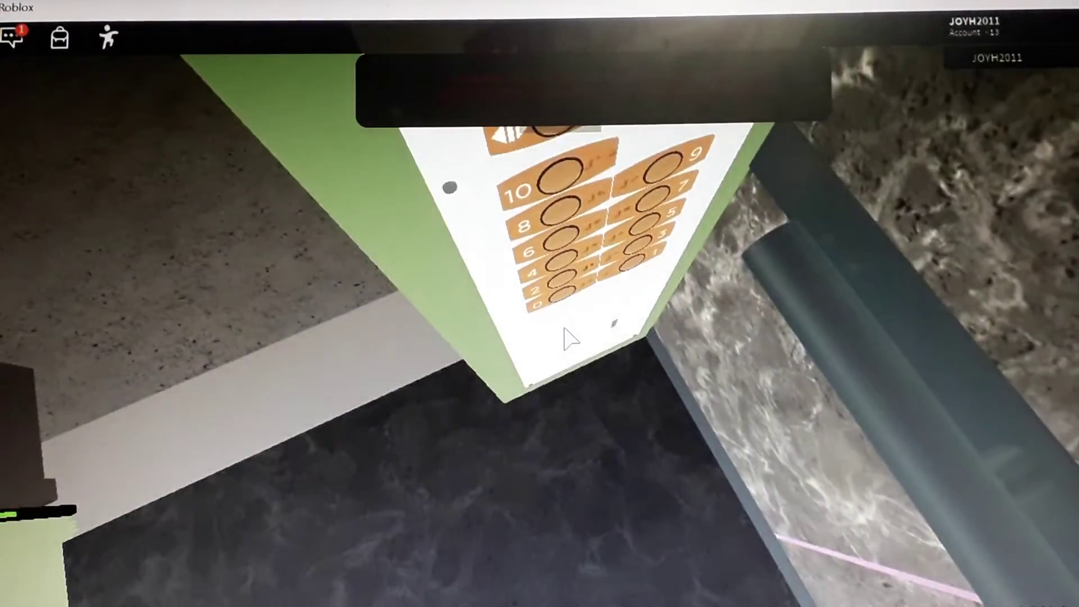
key(Page_Up)
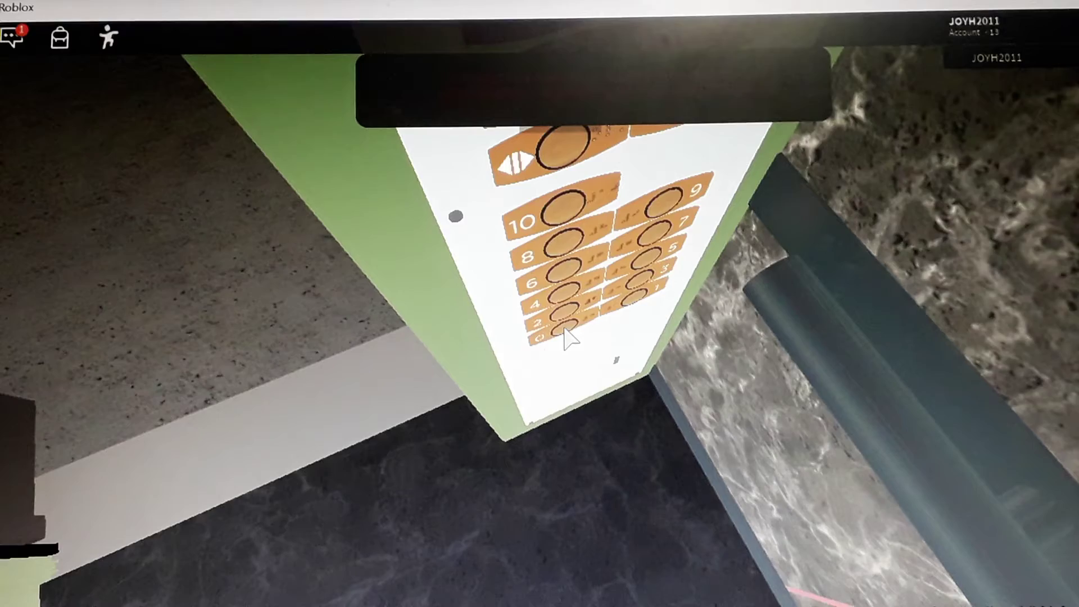
key(Page_Up)
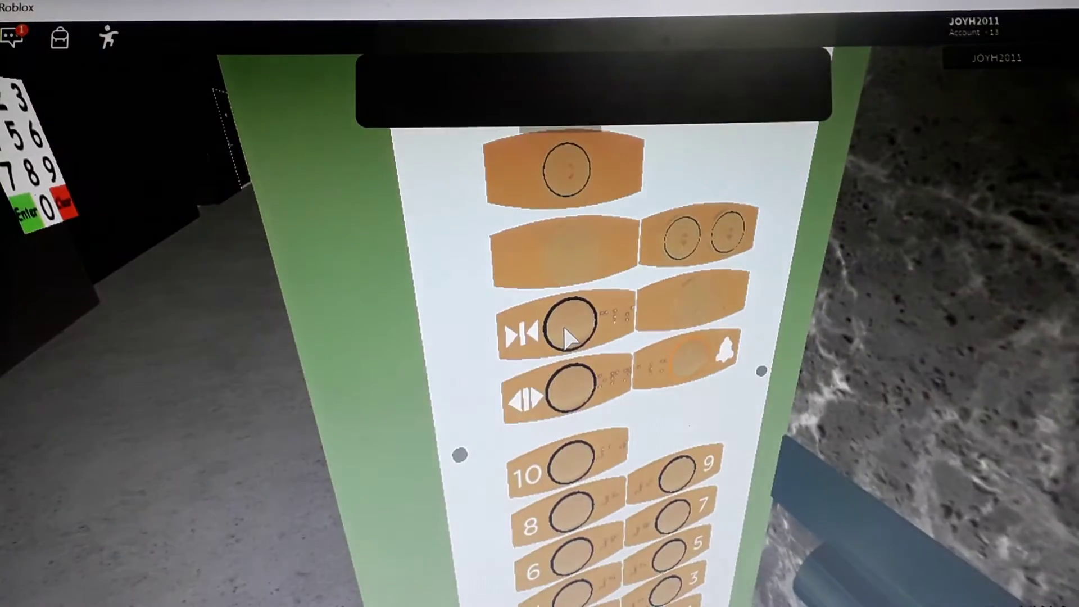
key(Page_Up)
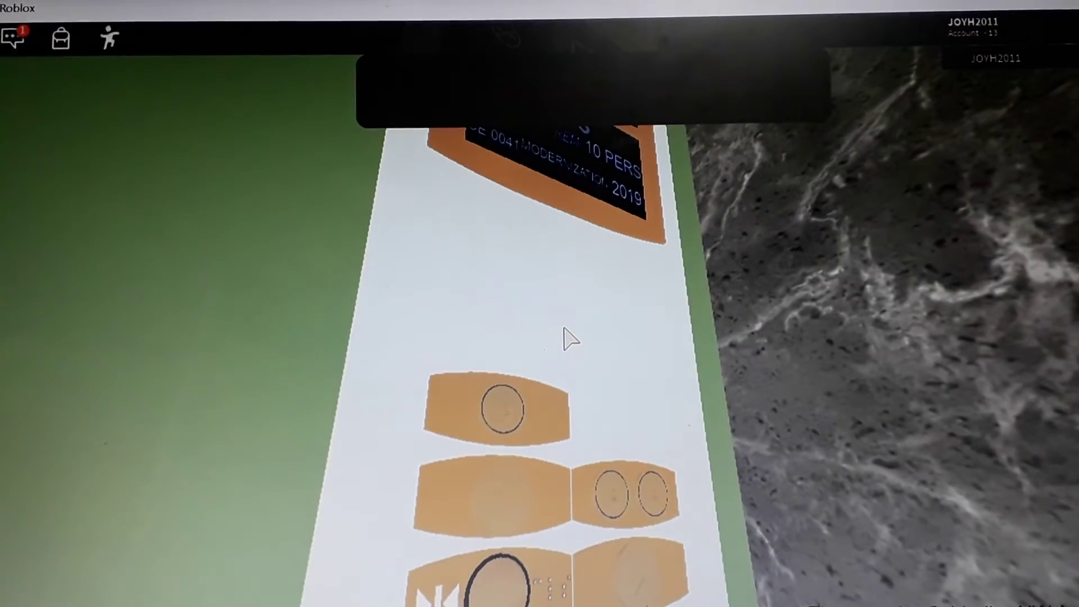
key(Page_Up)
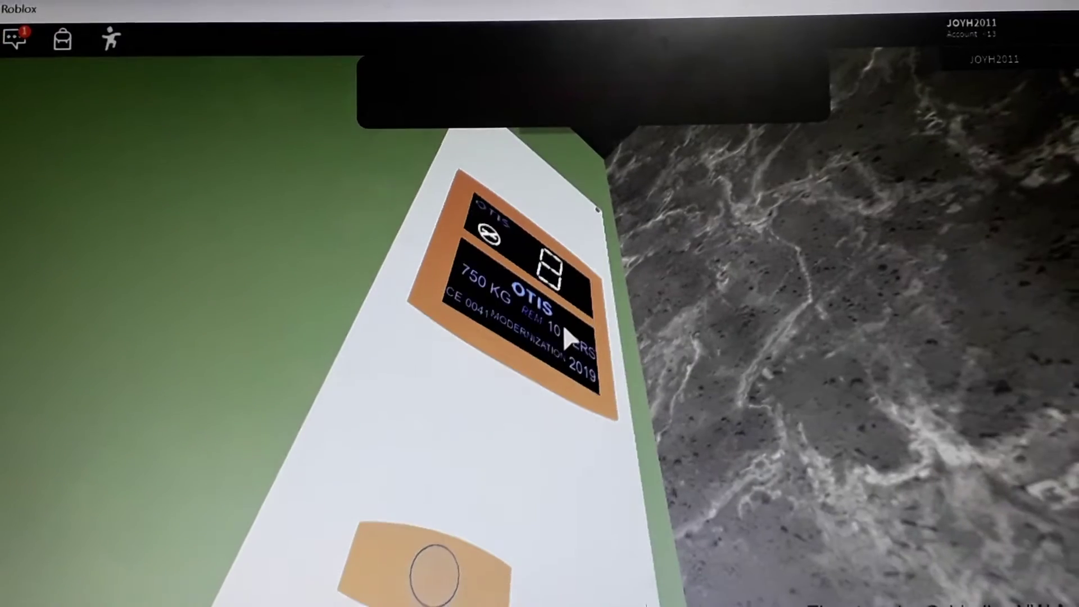
key(Page_Down)
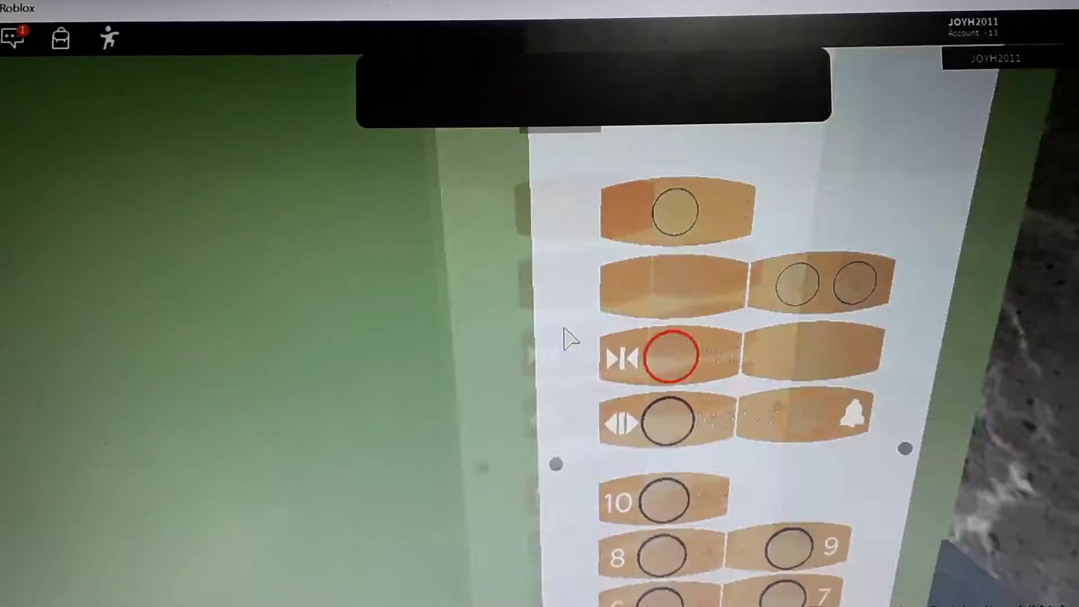
Look between the OTIS display and the lit floor 7 button as the lift starts climbing
key(Left)
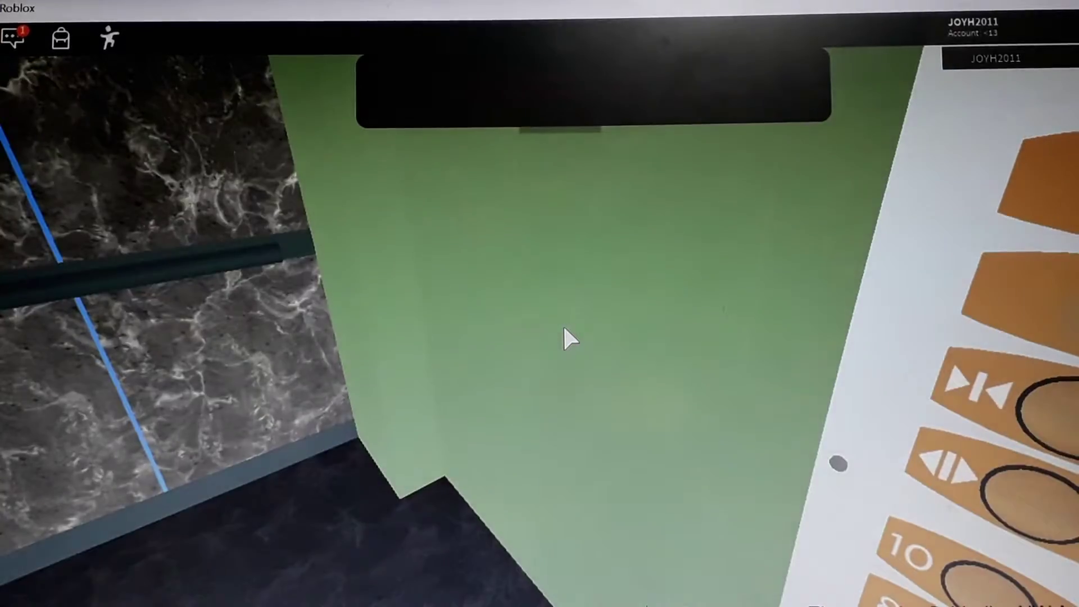
key(Right)
key(Page_Up)
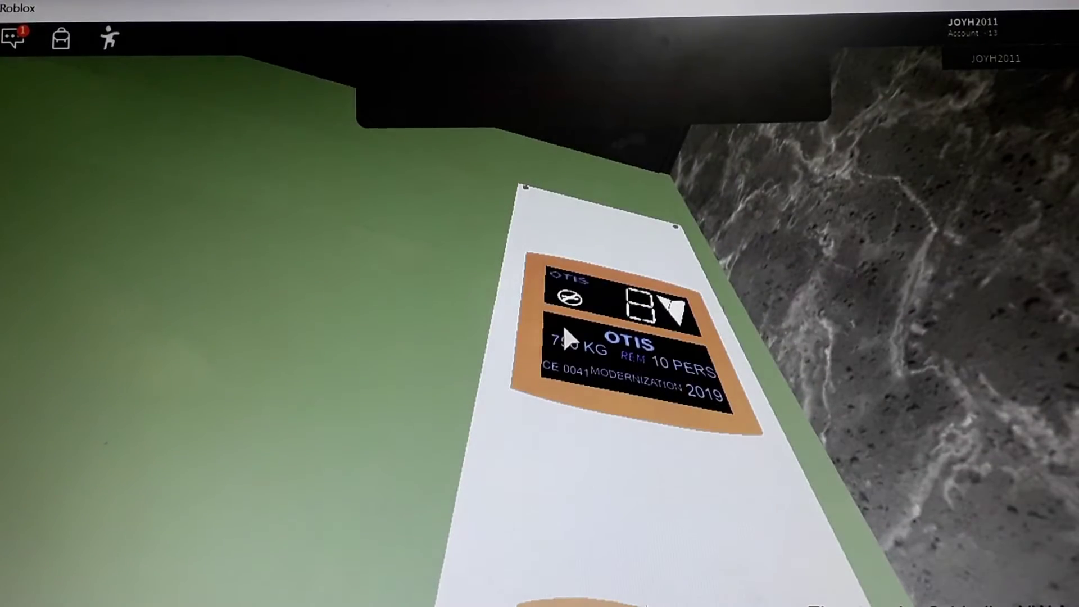
key(Page_Down)
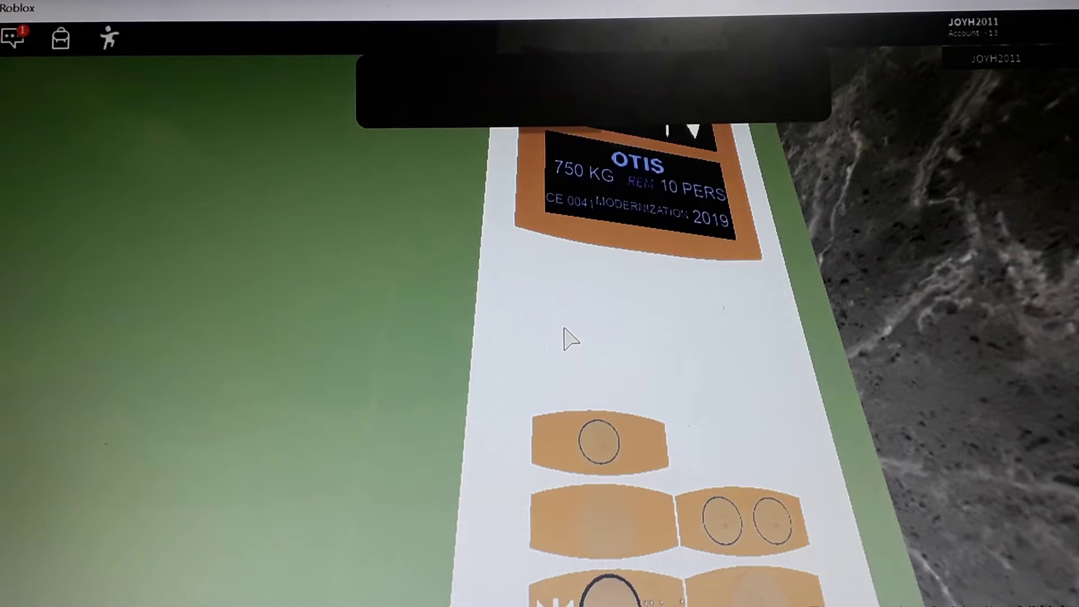
key(Page_Up)
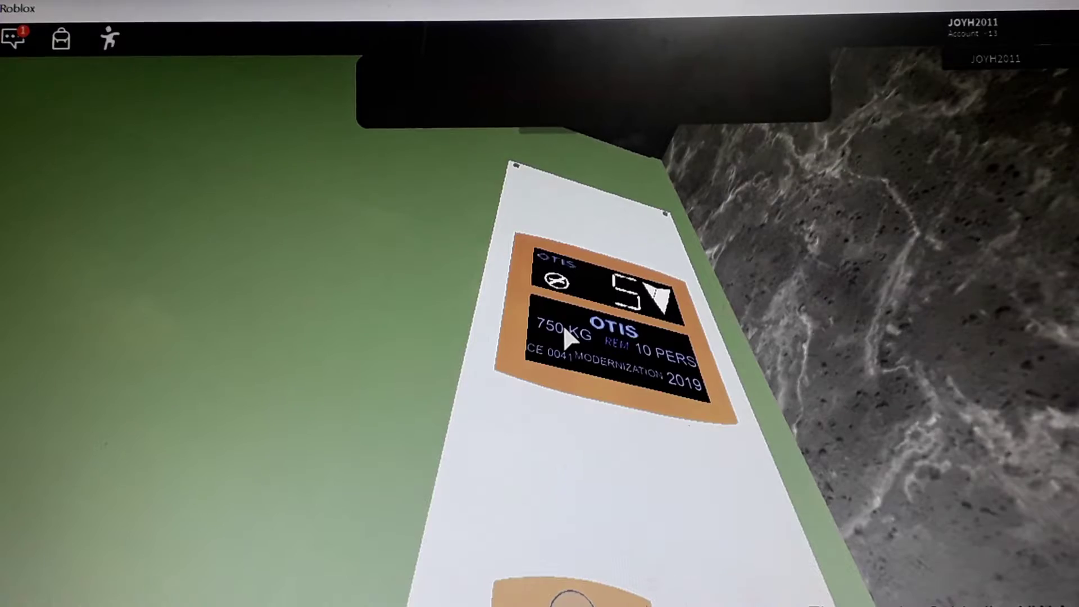
key(Page_Down)
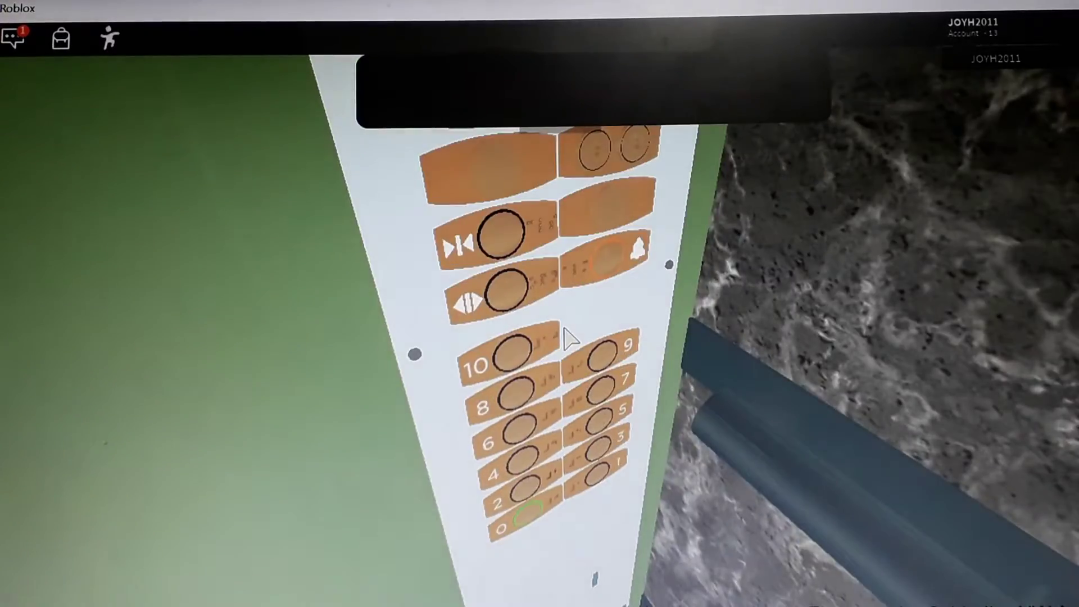
key(Page_Up)
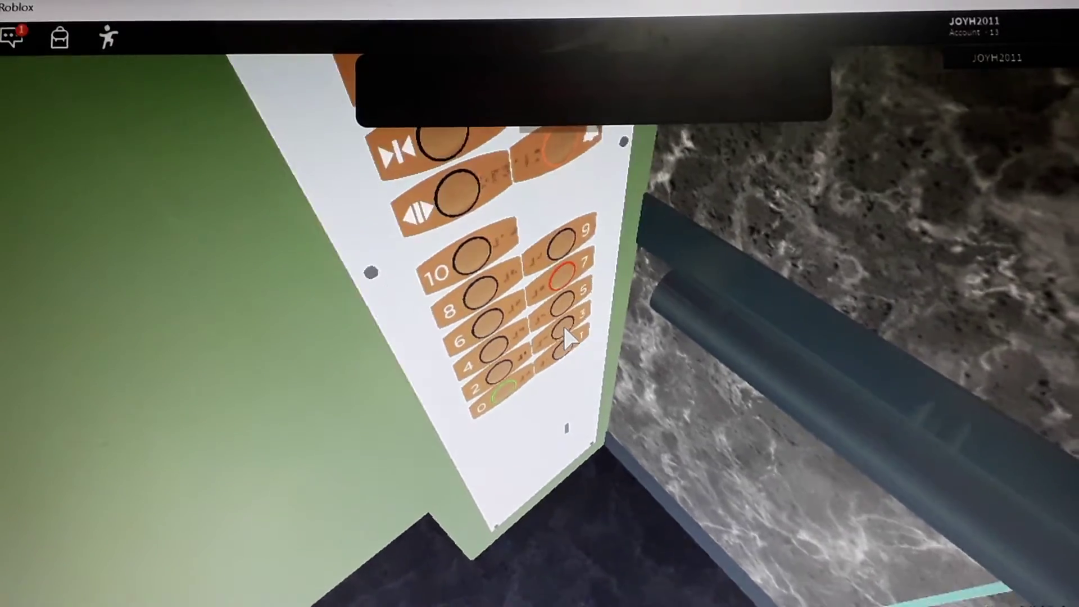
key(Page_Up)
key(Page_Down)
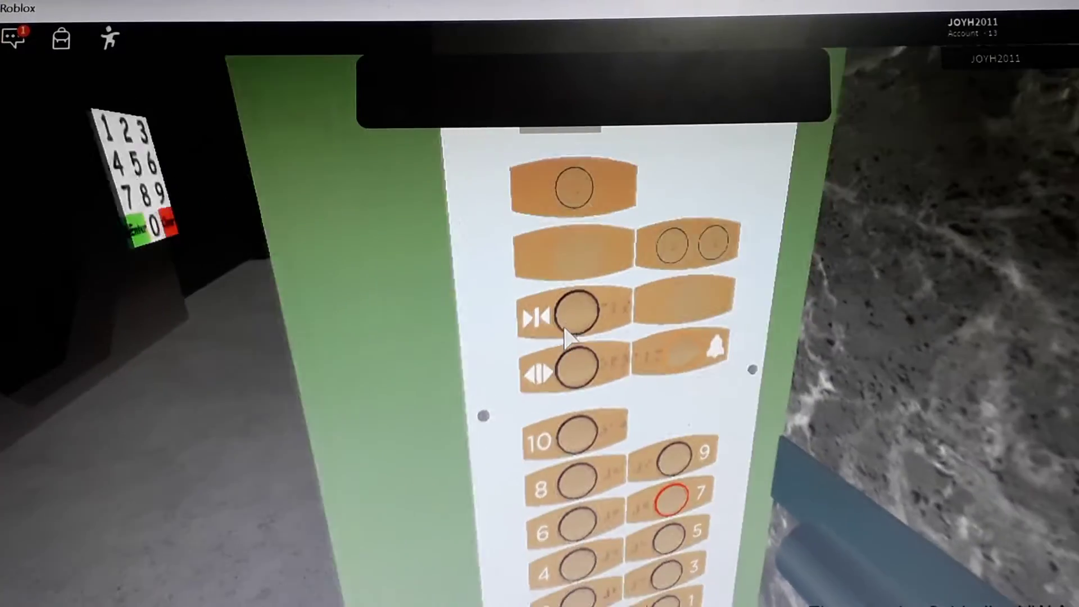
Keep checking the Otis floor display against the button panel as it climbs toward 6
key(Page_Up)
key(Page_Up)
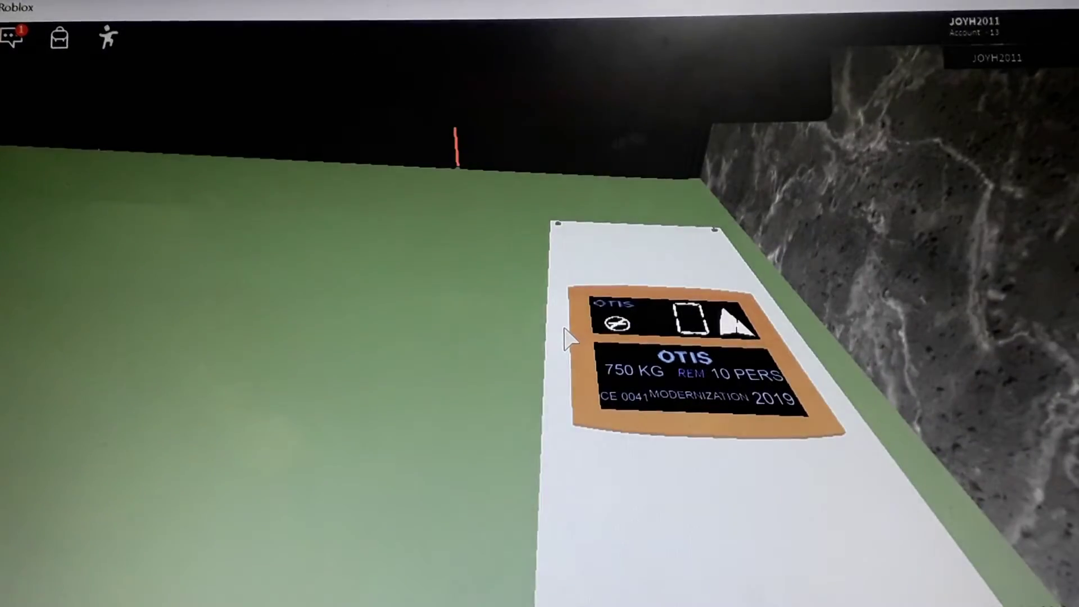
key(Page_Down)
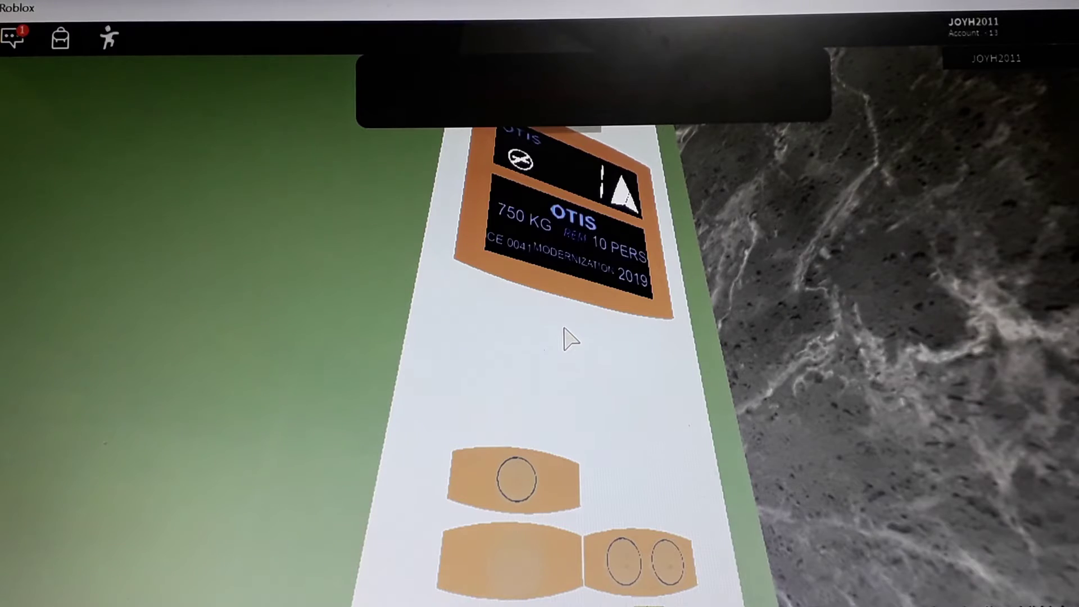
key(Page_Down)
key(Left)
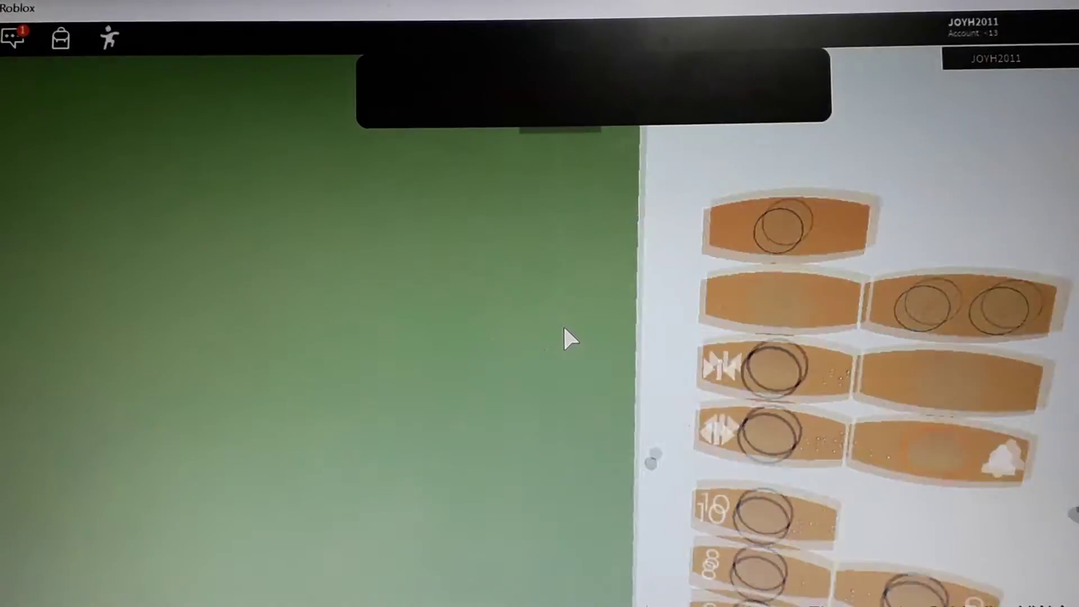
key(Page_Up)
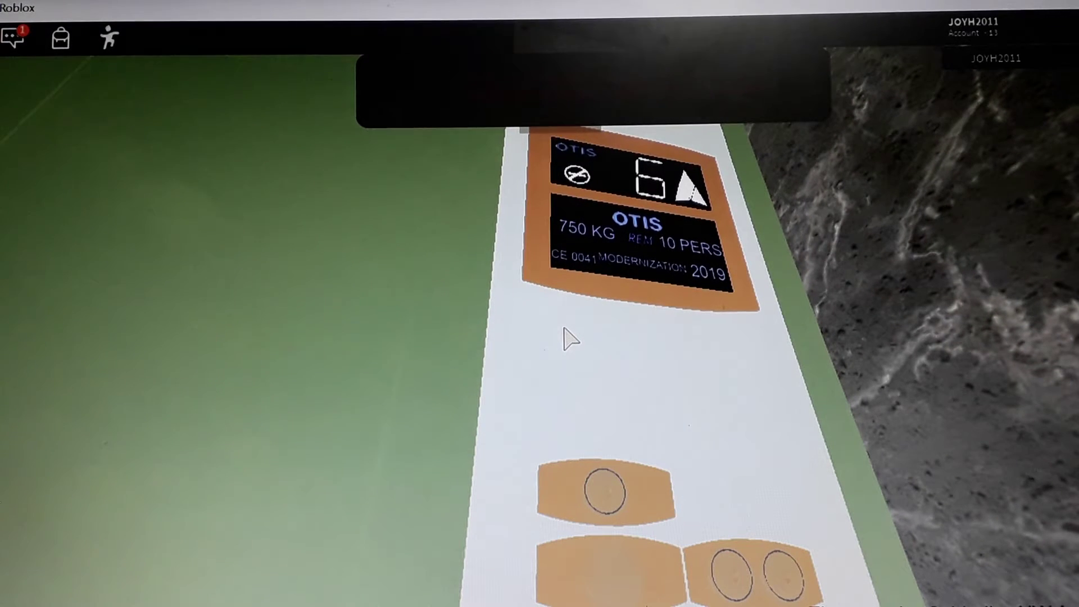
key(Page_Down)
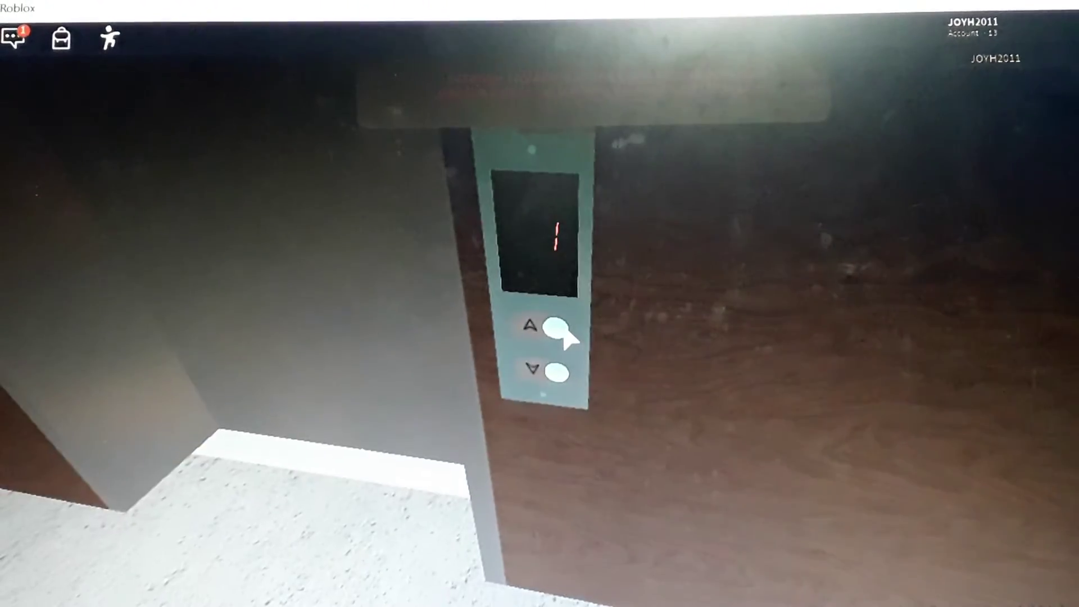
Use the hall call panel, pick floor 1 in the dark lift, and face its opening doors
key(Left)
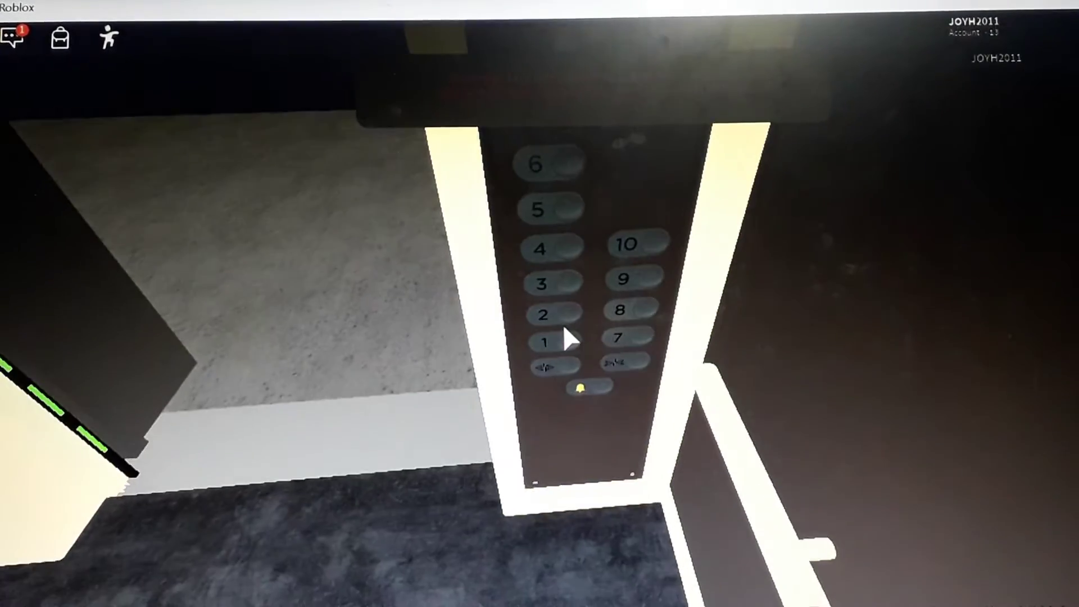
click(565, 330)
key(Right)
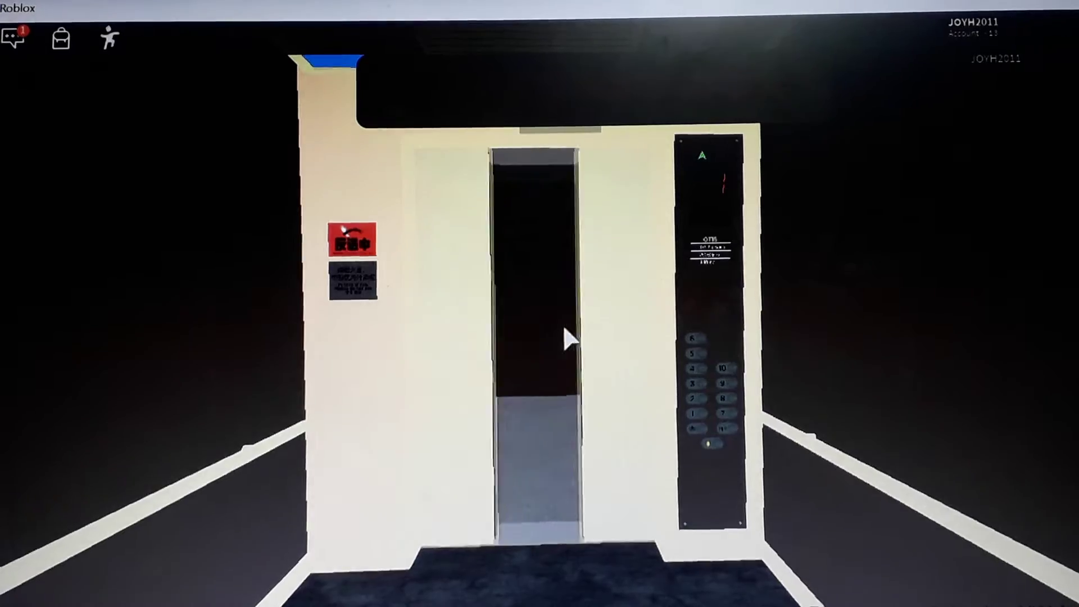
Walk into the car, back out into the floor-1 lobby, and face the row of lift doors
key(w)
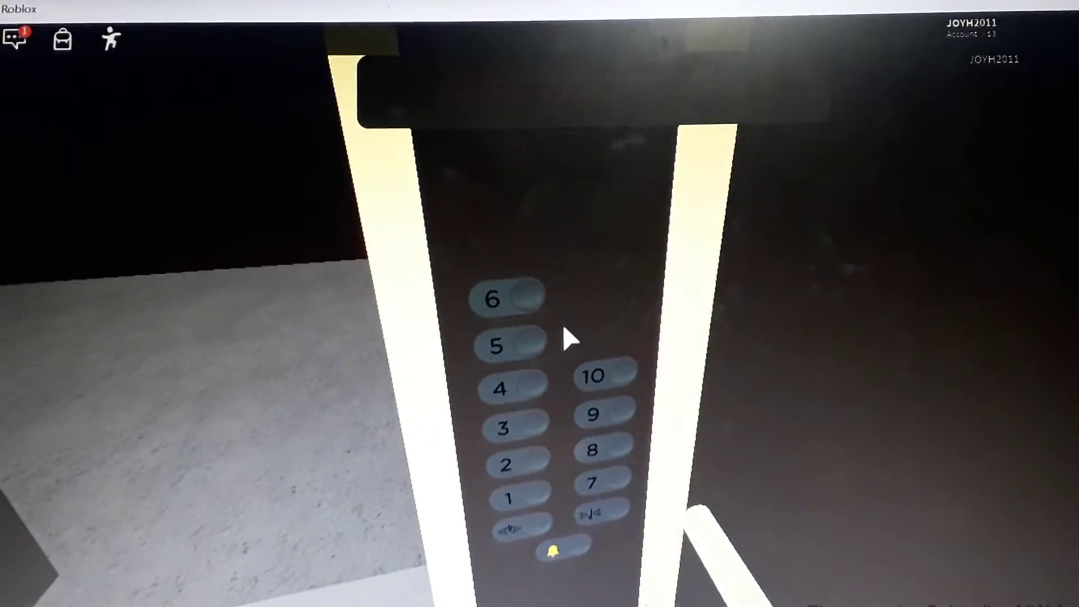
key(Left)
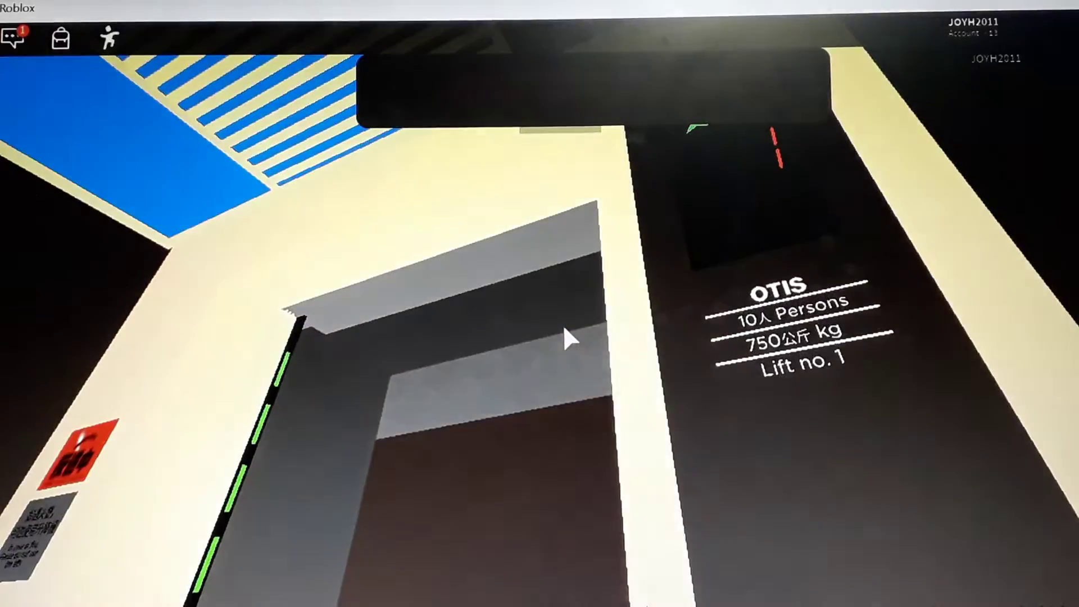
key(w)
key(Right)
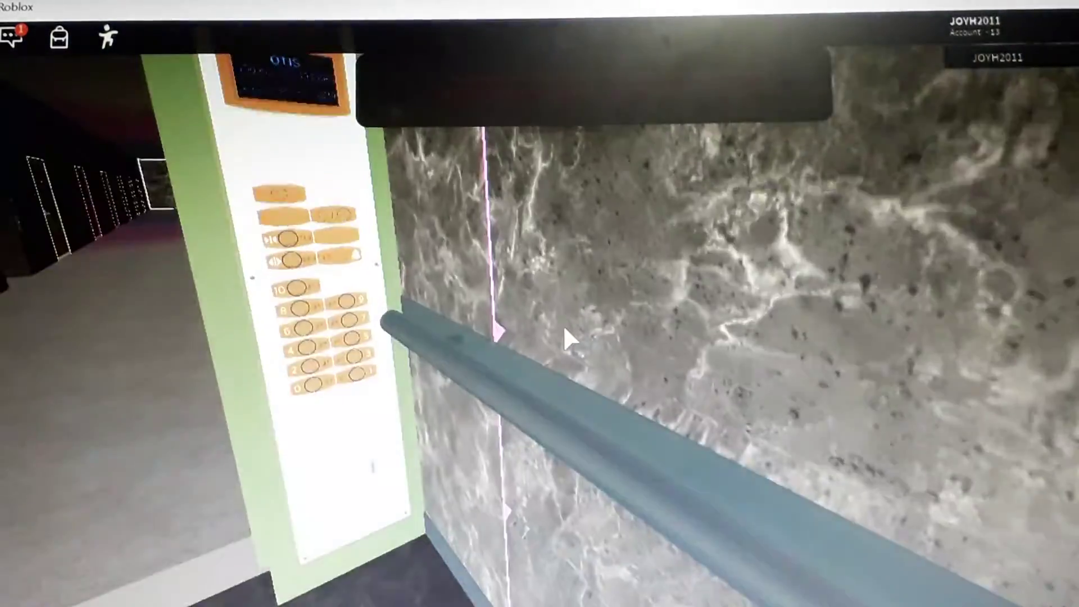
key(w)
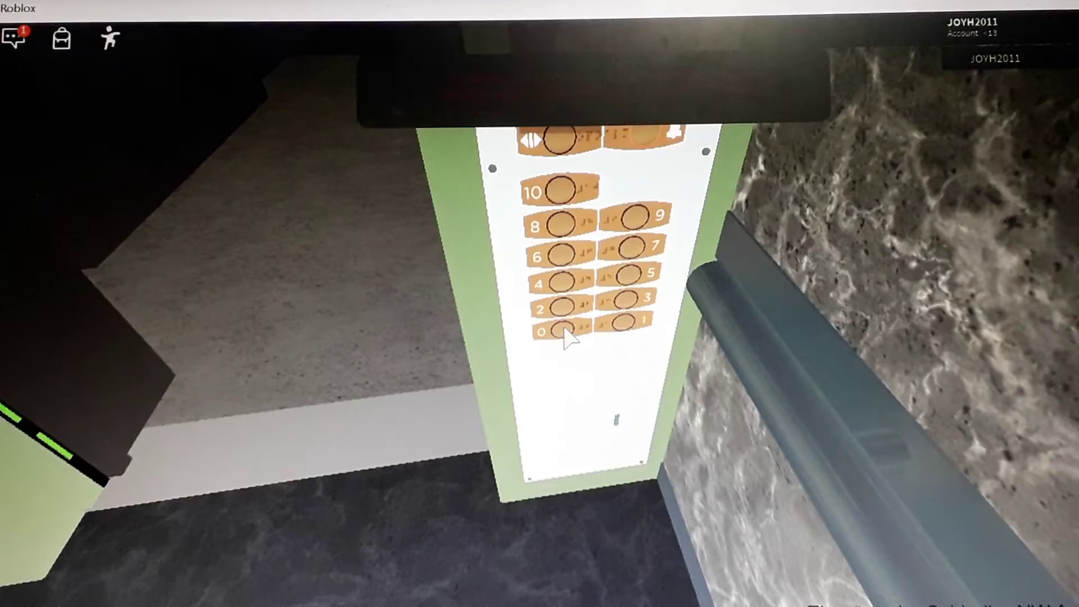
Enter the orange-panelled Otis lift and choose floor 0 on its panel
click(563, 330)
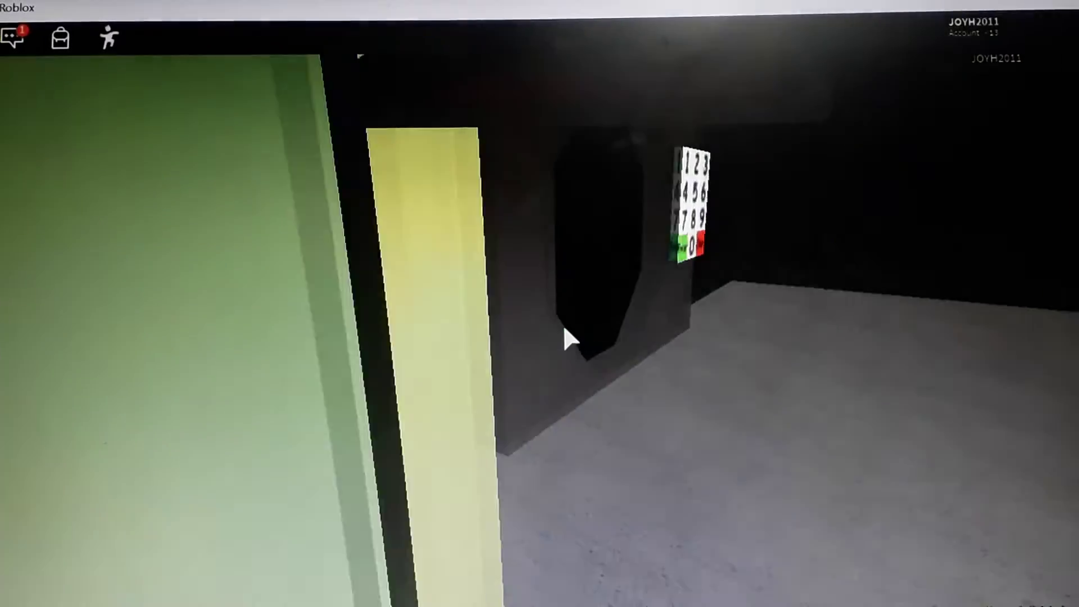
key(w)
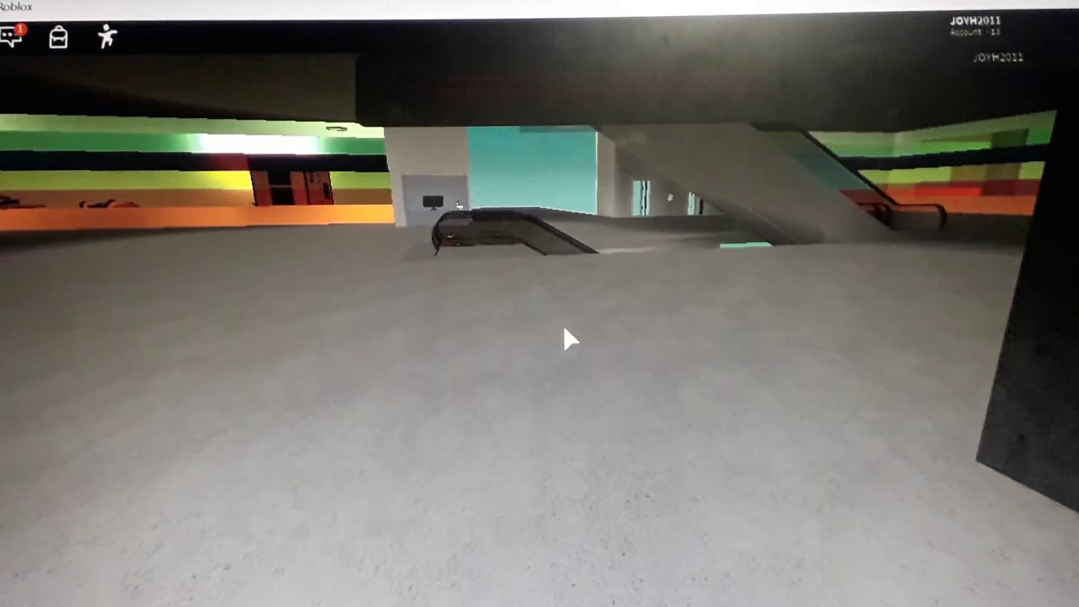
Exit onto floor 0 and walk past the escalator and striped wall to the Schindler door
key(Left)
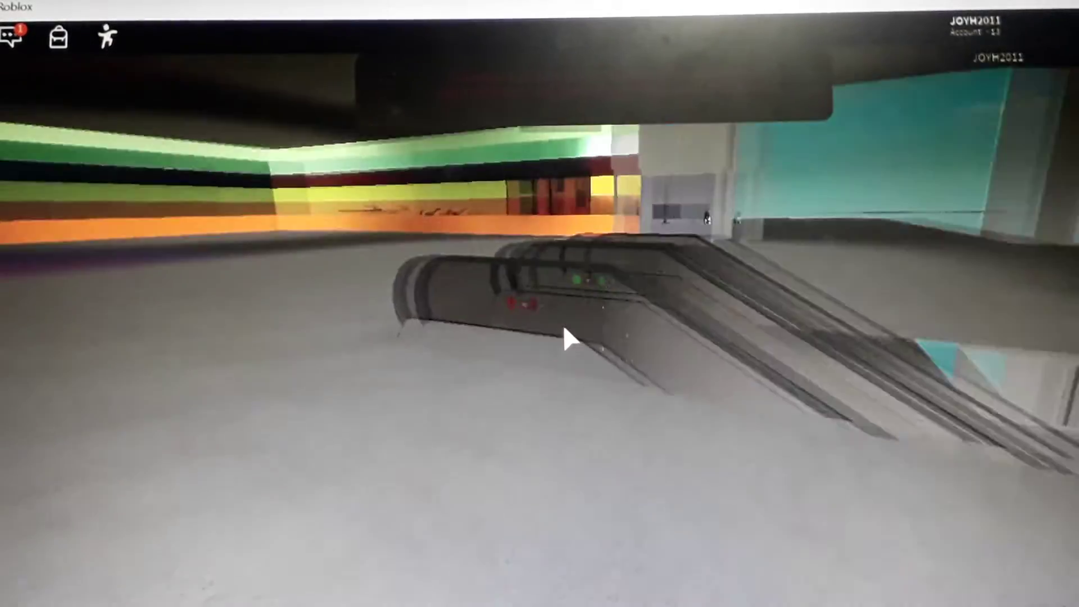
key(Left)
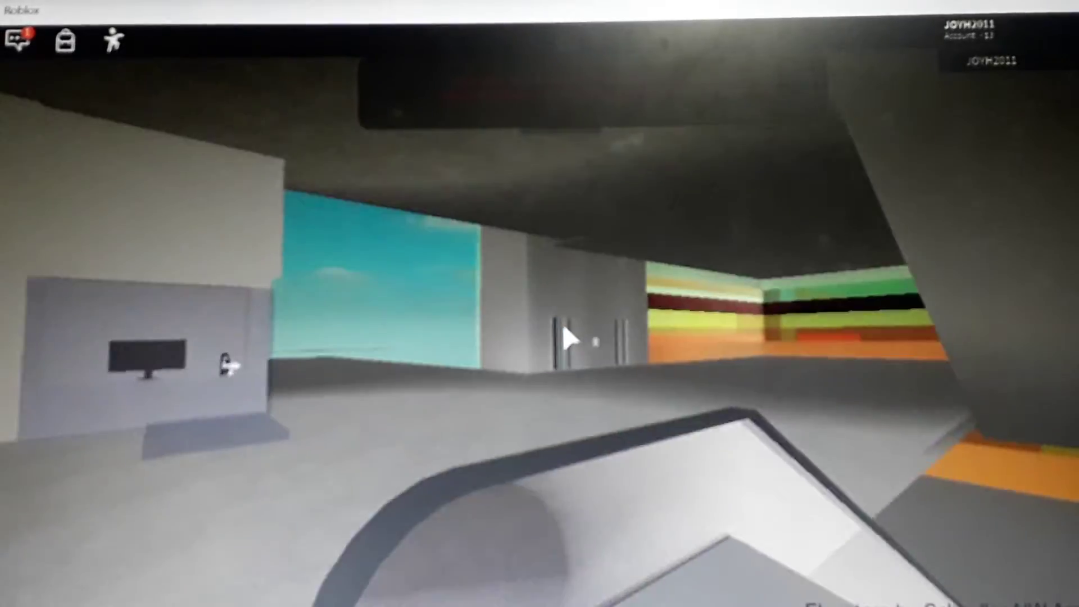
key(Left)
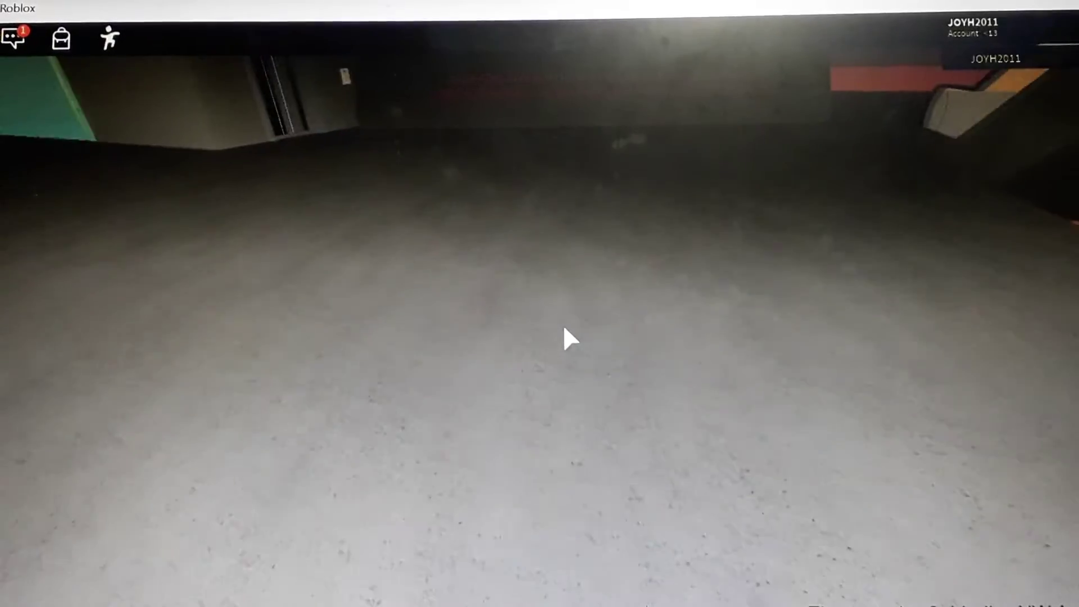
key(Left)
key(Up)
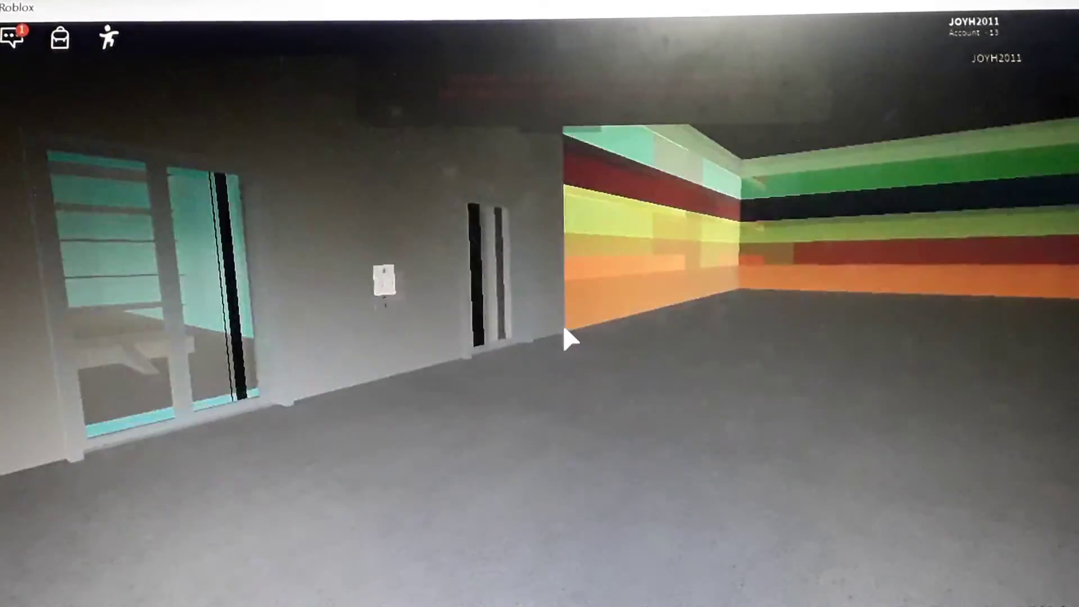
key(Up)
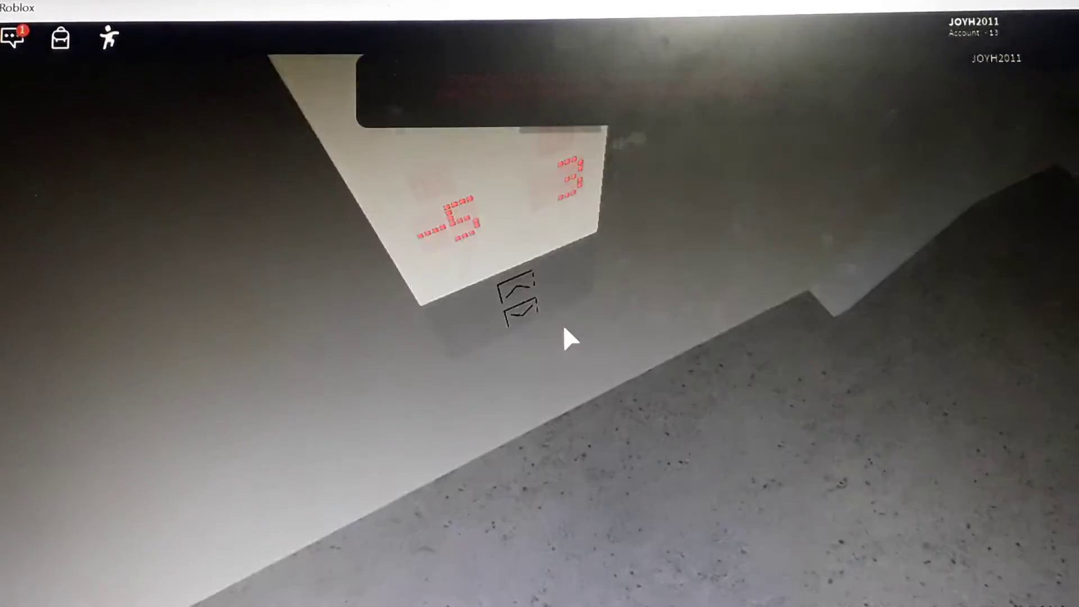
key(Page_Down)
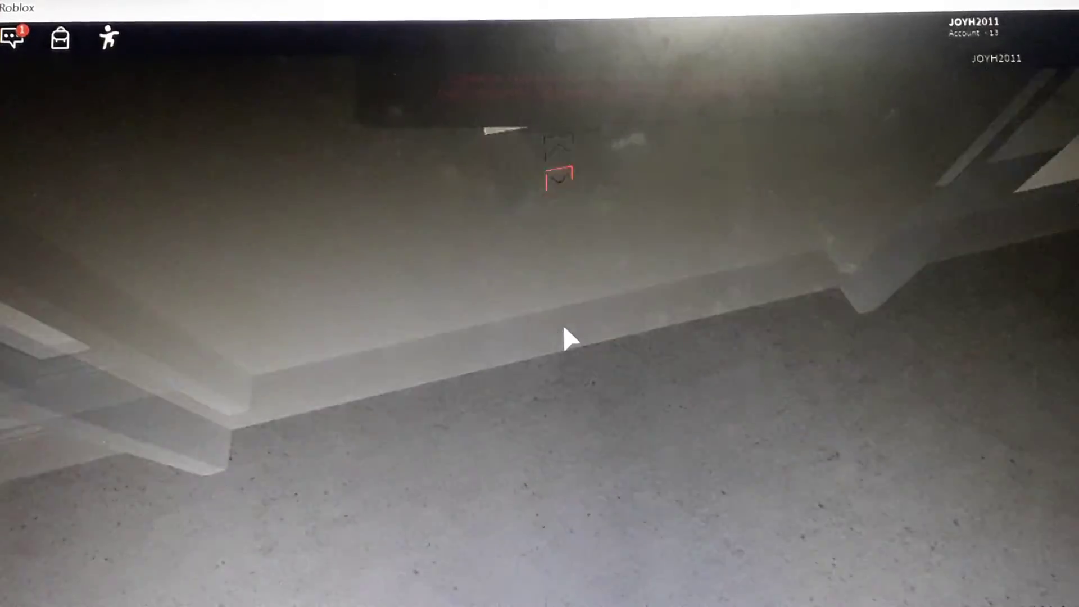
key(Page_Up)
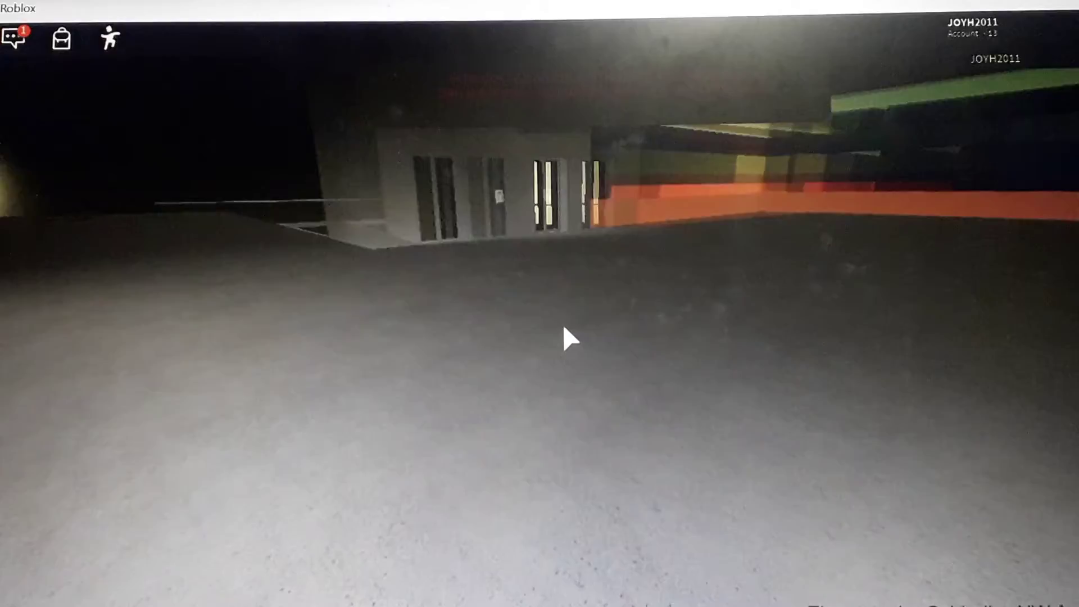
Turn to the Schindler floor buttons 1, 2, 3, -2, -1, 0 as the display climbs to -2
key(Left)
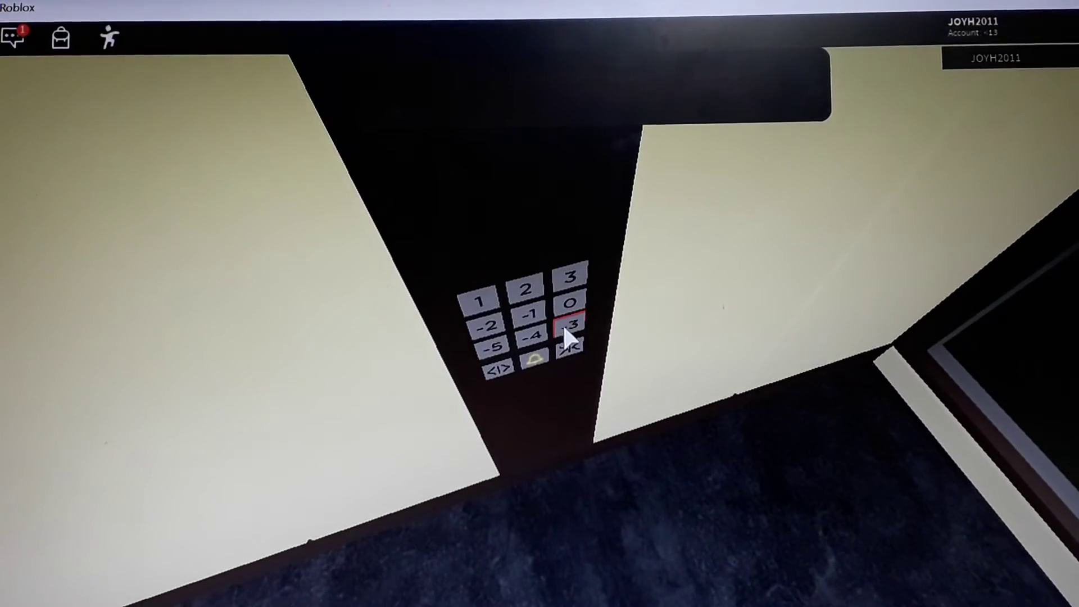
key(Right)
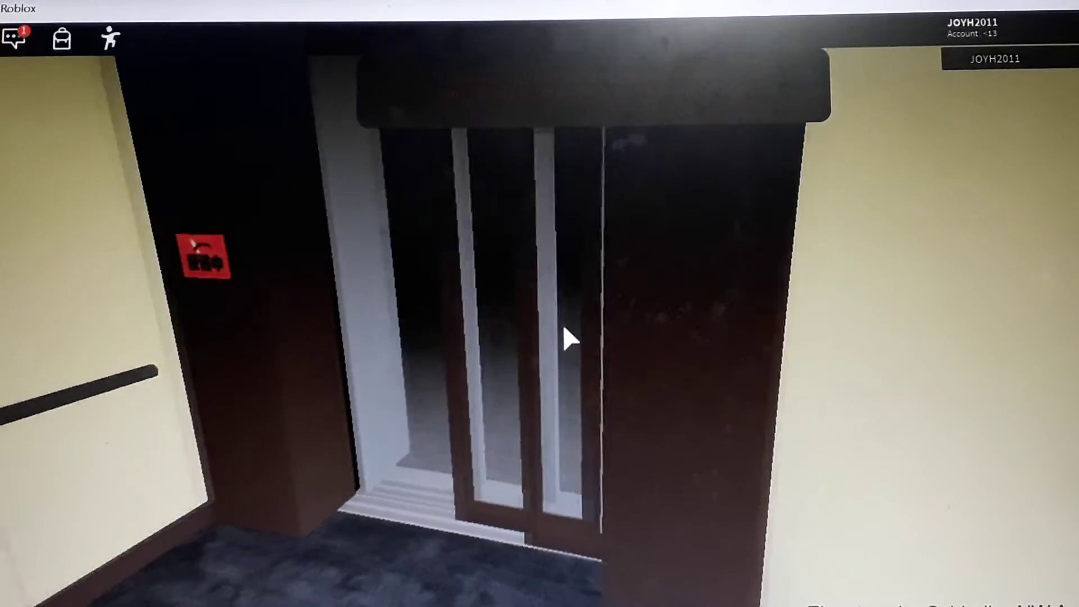
key(d)
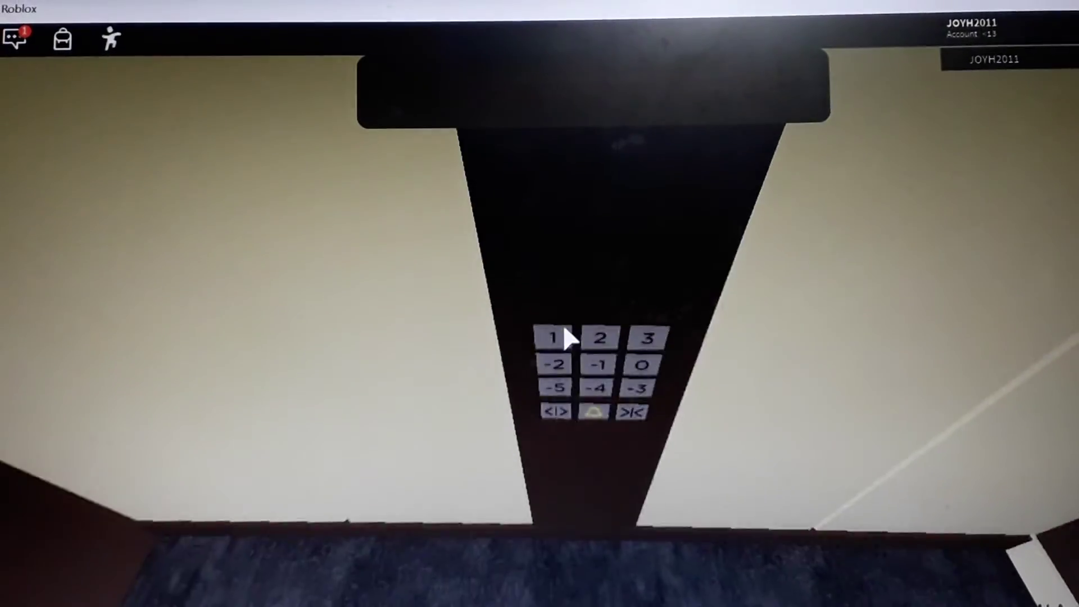
key(d)
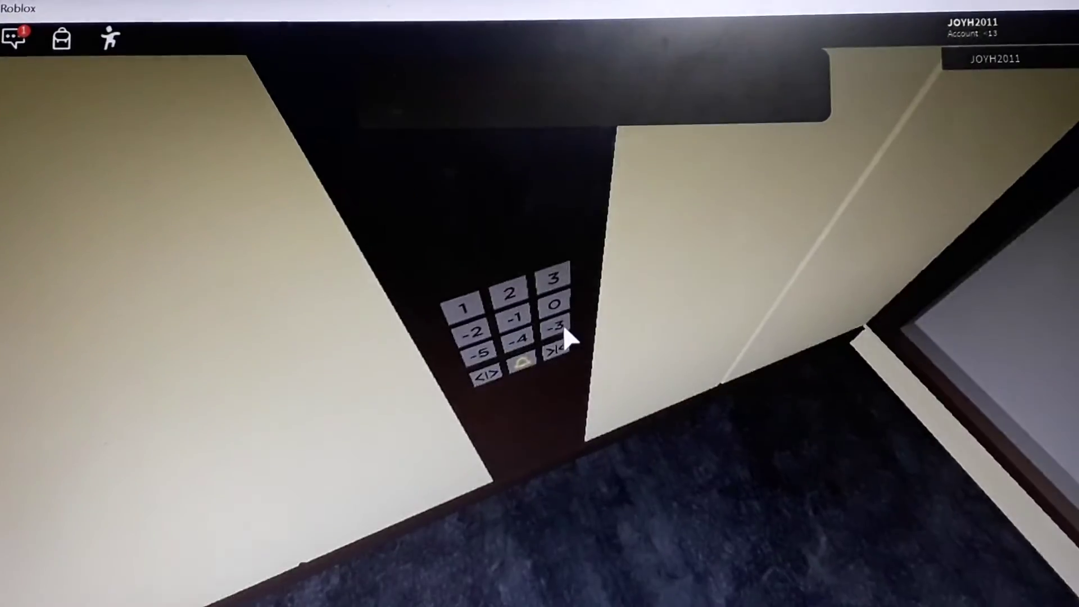
key(d)
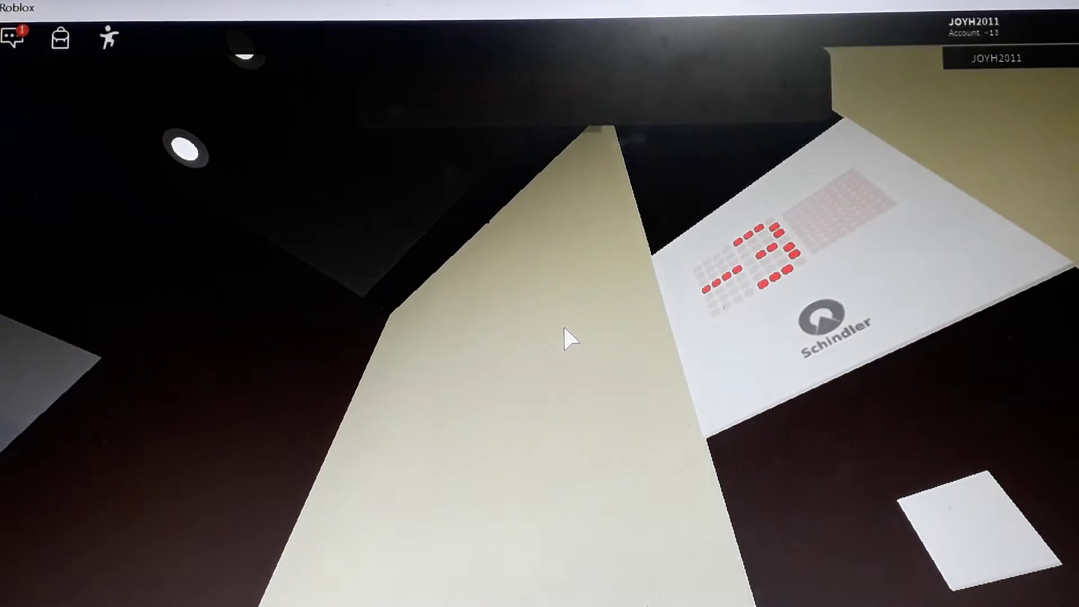
key(d)
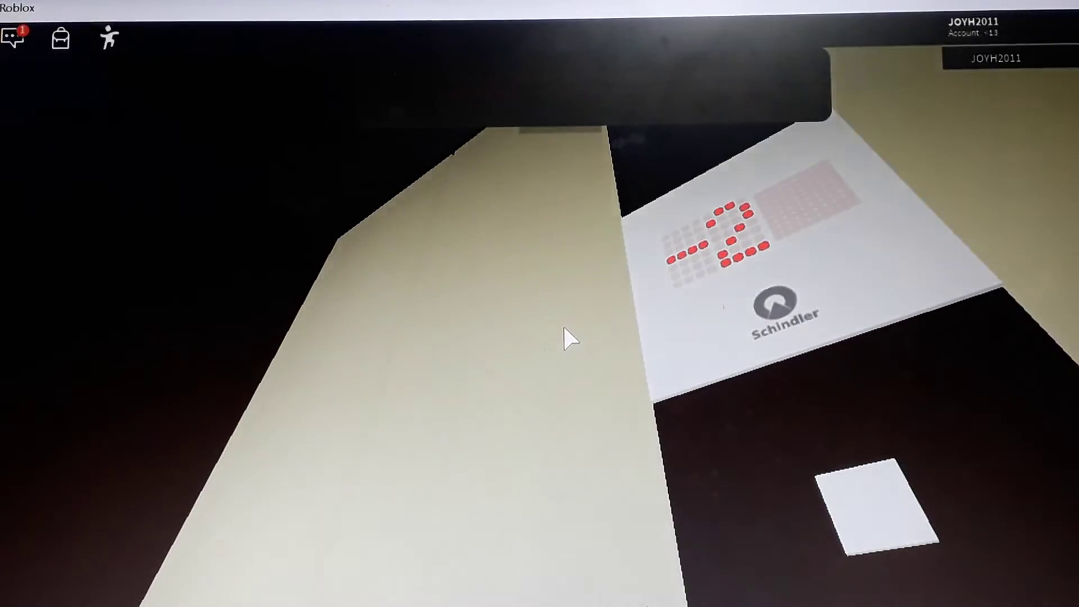
key(d)
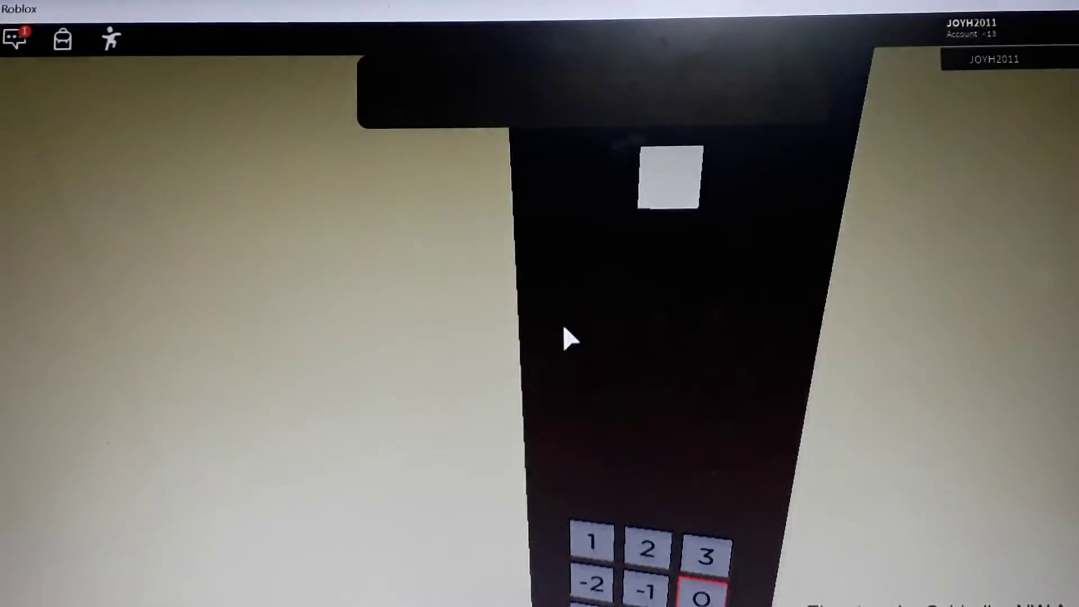
Check the Schindler indicator at floor 0, then walk out through the opened doors
right_click(570, 339)
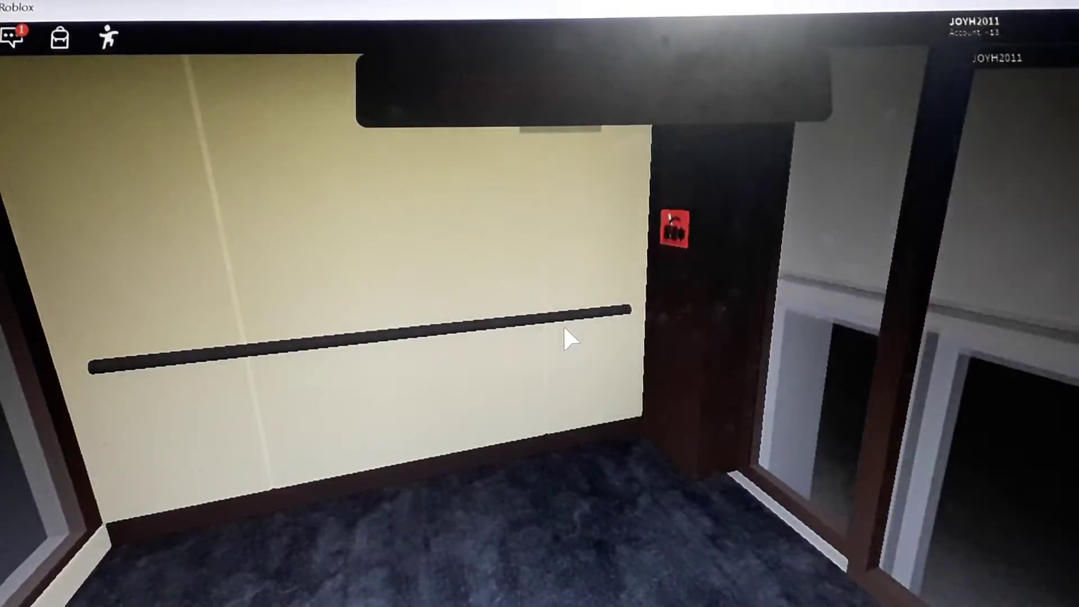
key(Right)
key(Right)
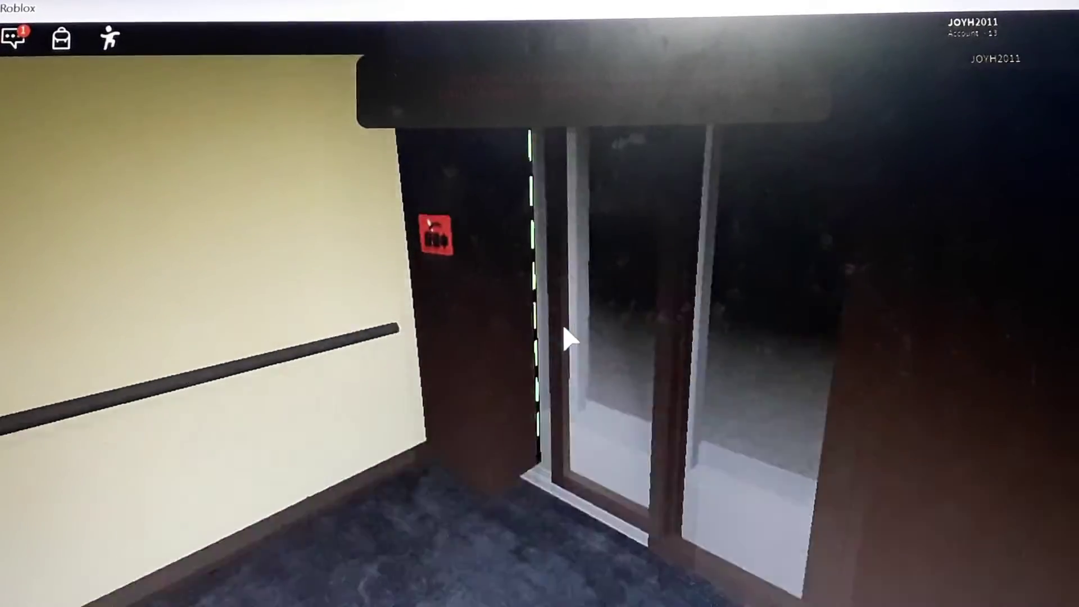
key(Up)
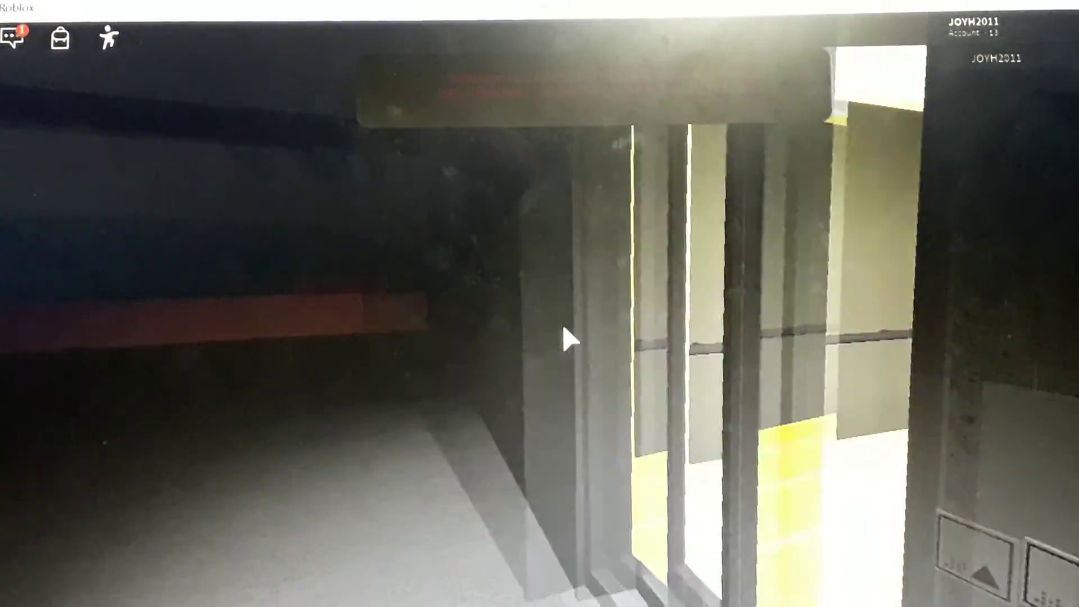
Walk into the yellow-trimmed lift and select floor 1 on its button panel
key(Up)
key(Up)
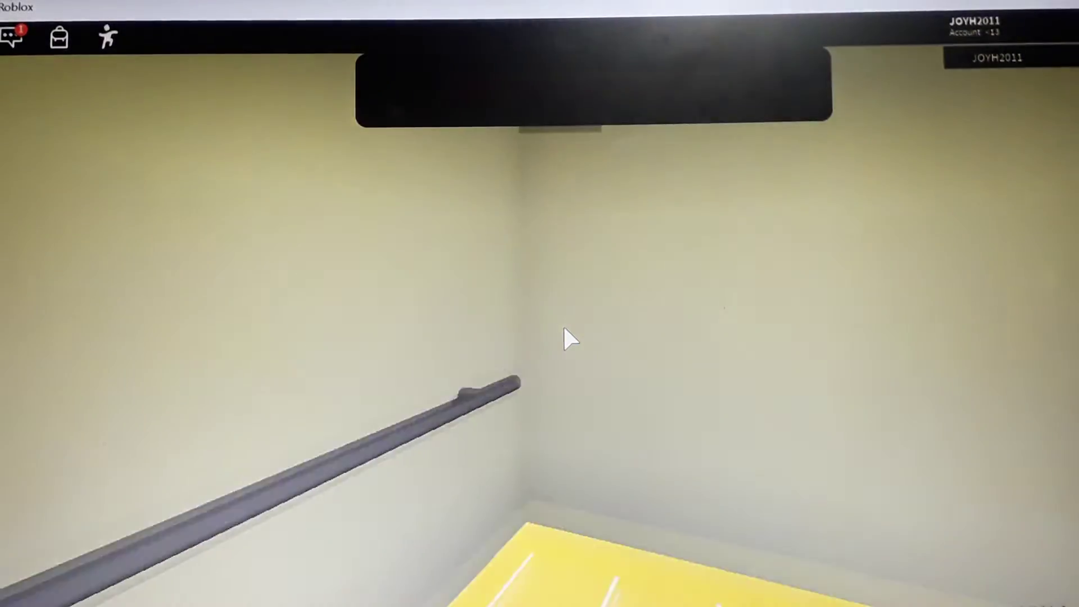
key(Left)
key(Up)
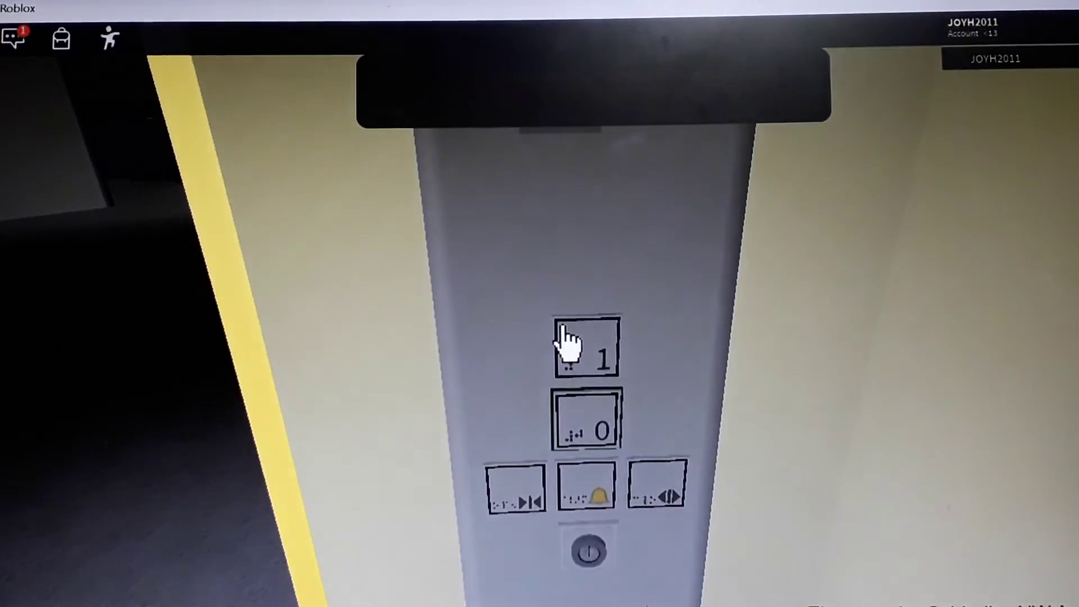
click(564, 338)
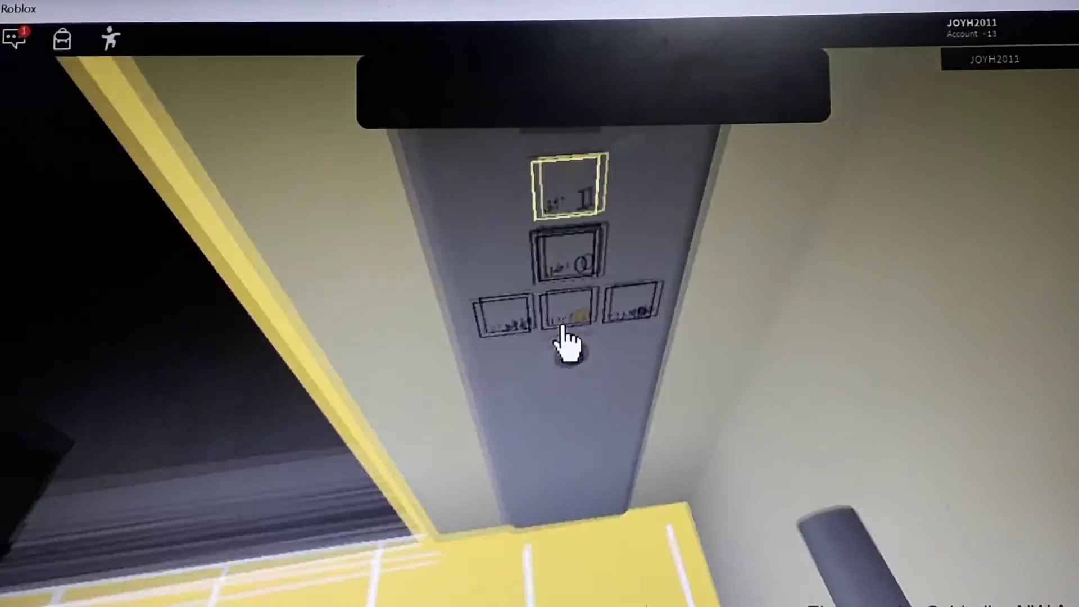
key(Left)
key(Left)
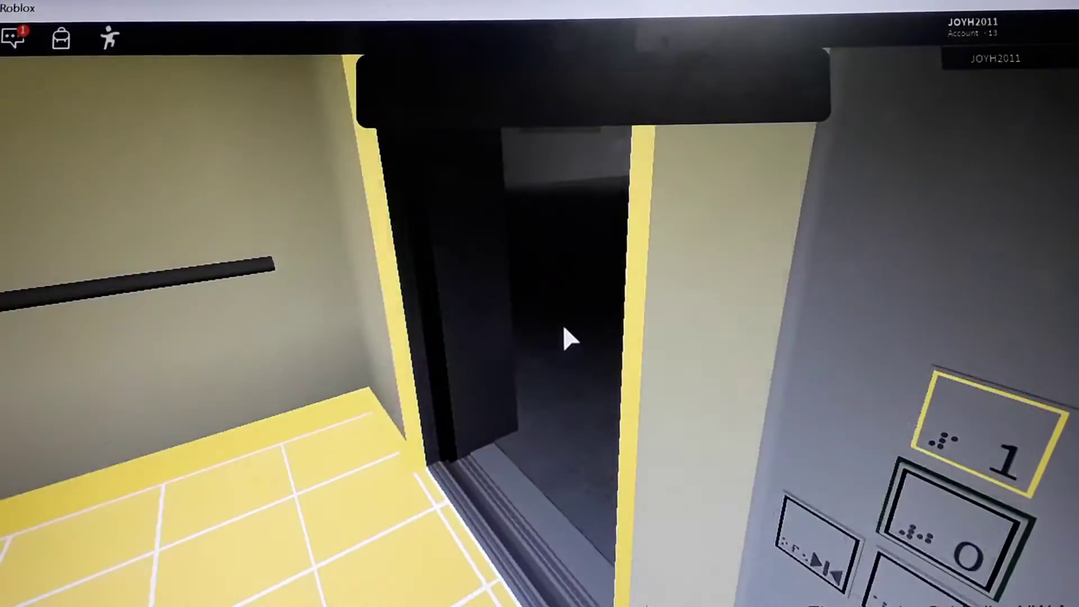
key(Right)
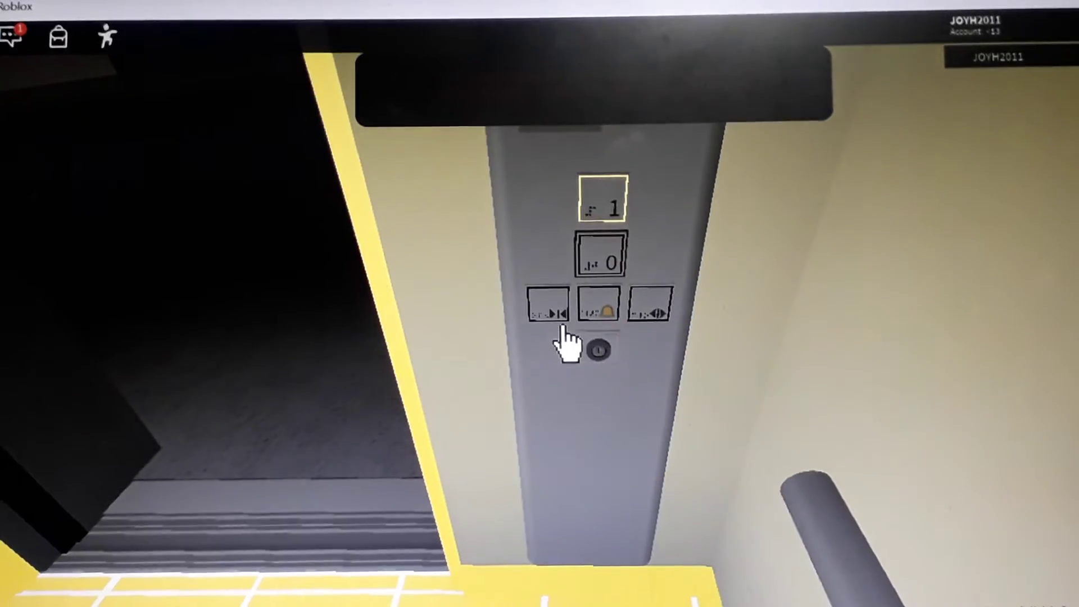
Step back and watch the doors close as the indicator drops from 1 to 0
key(Down)
key(Left)
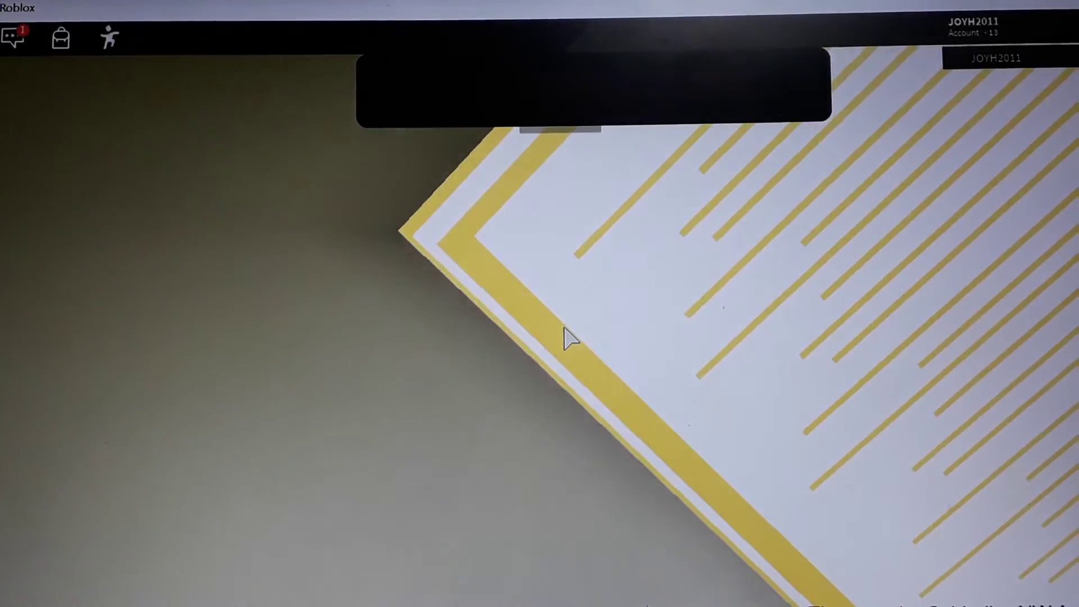
key(Page_Down)
key(Page_Down)
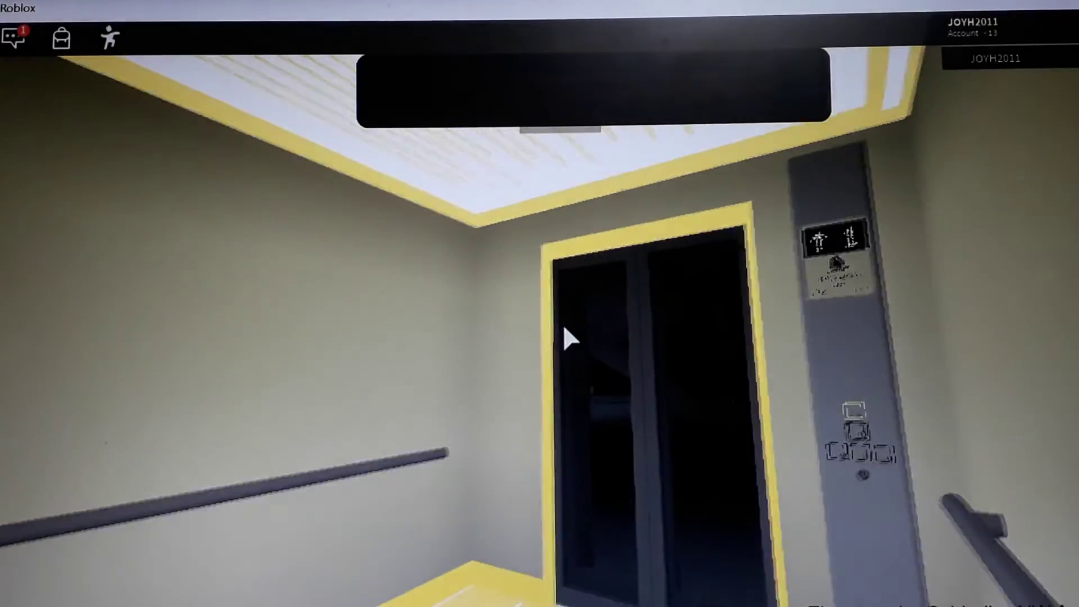
key(Left)
key(Right)
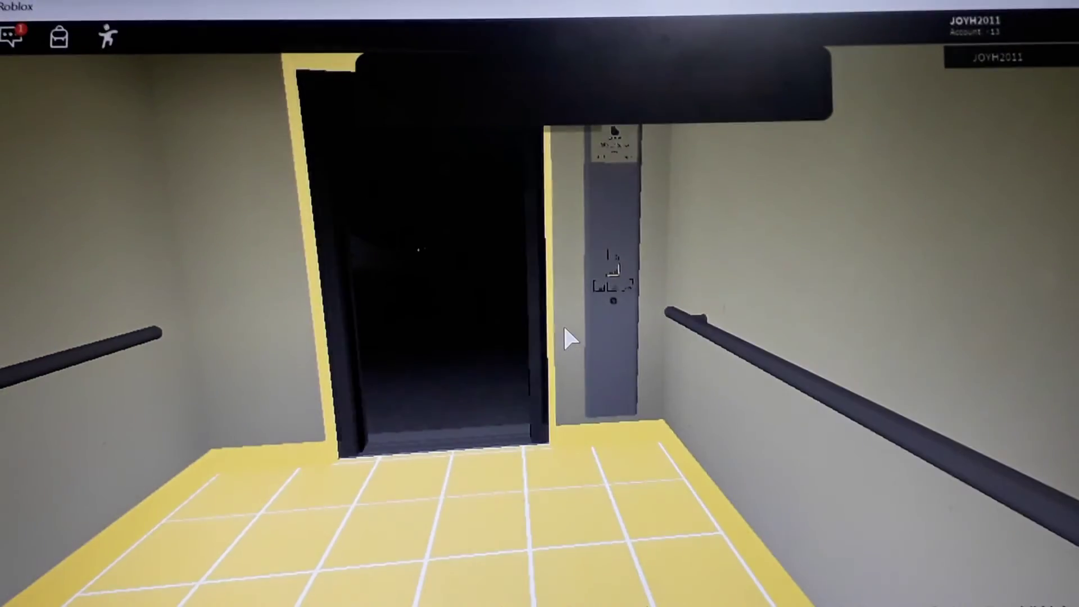
key(Up)
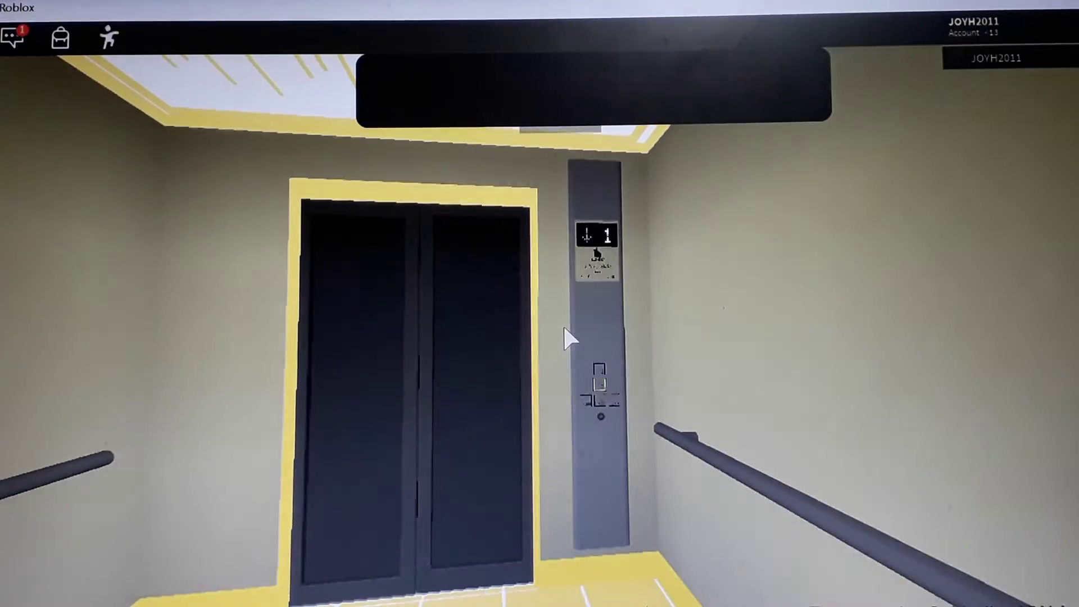
key(w)
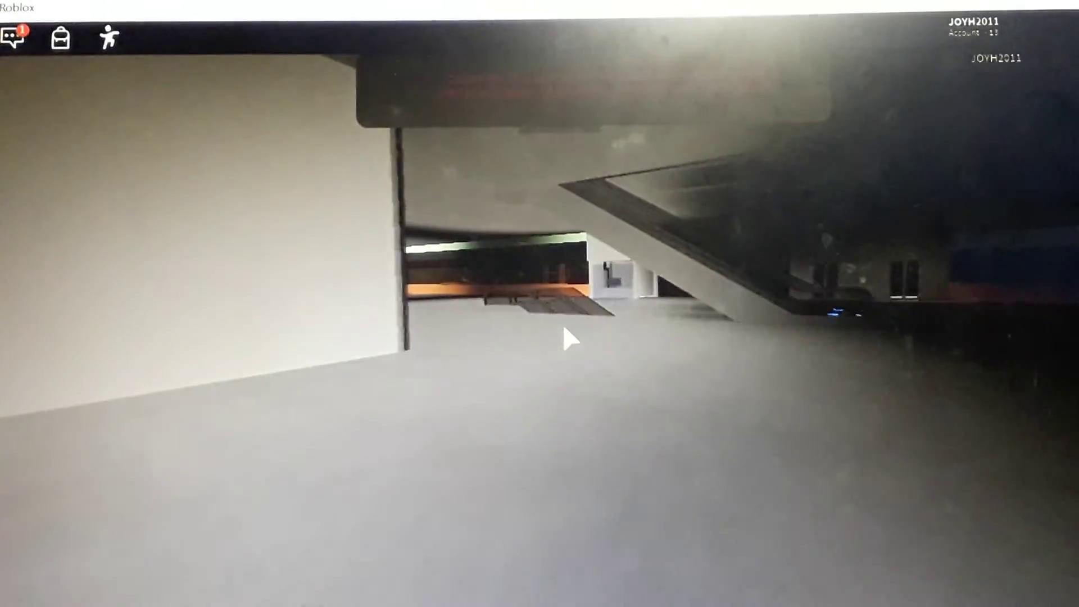
key(w)
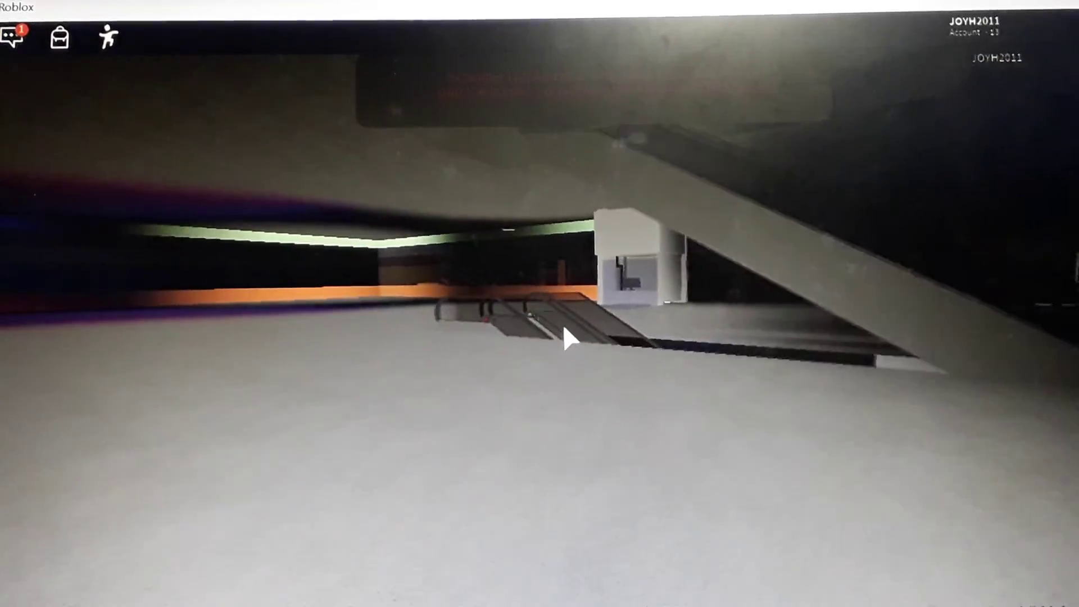
Walk onto the grey lobby floor, checking the call panels between the three lifts
key(Left)
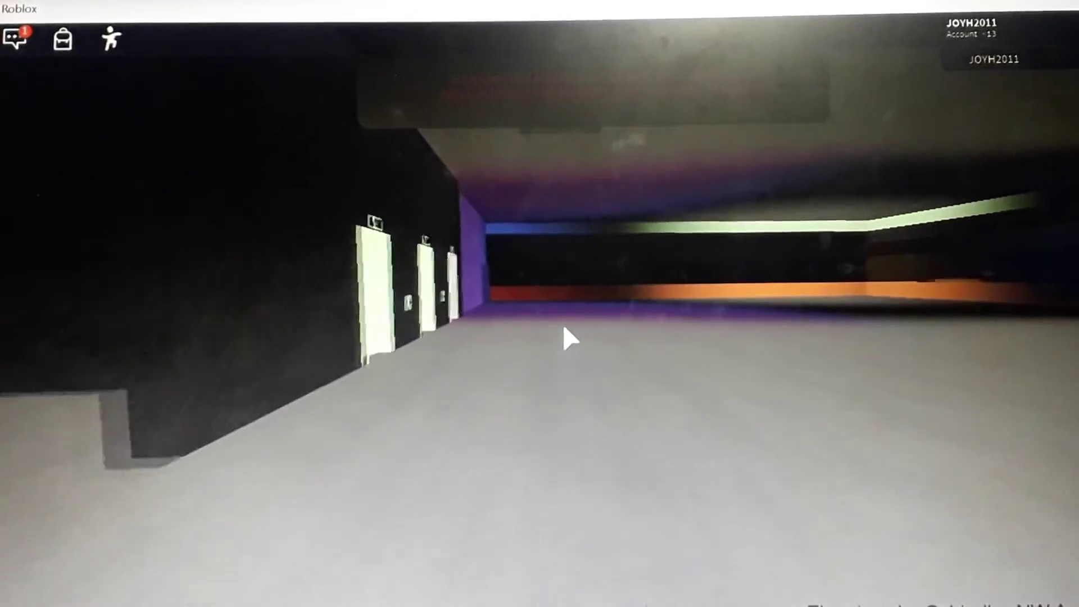
key(w)
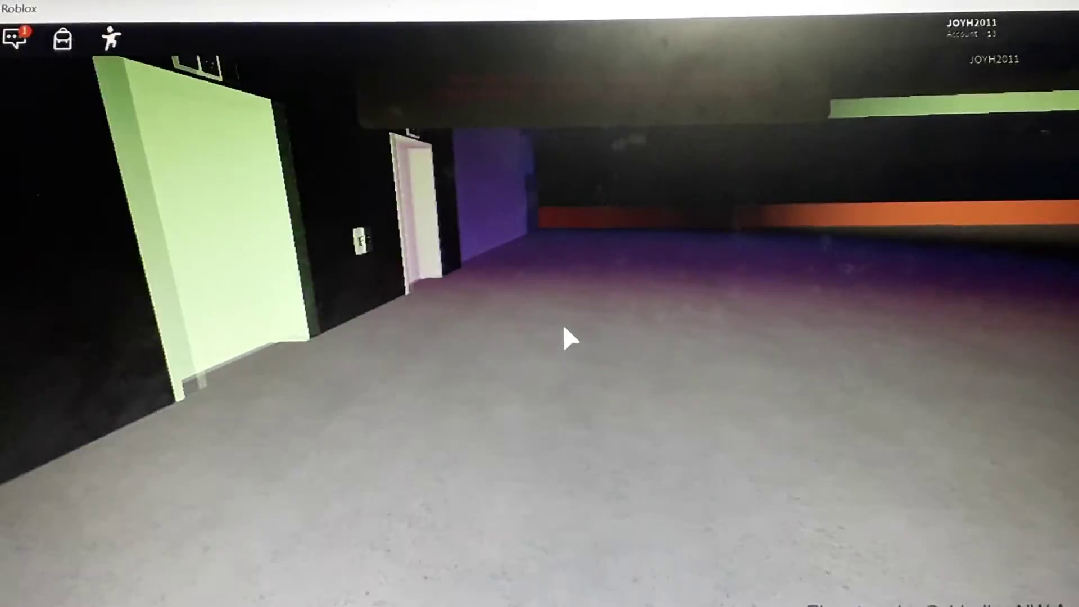
key(Left)
key(w)
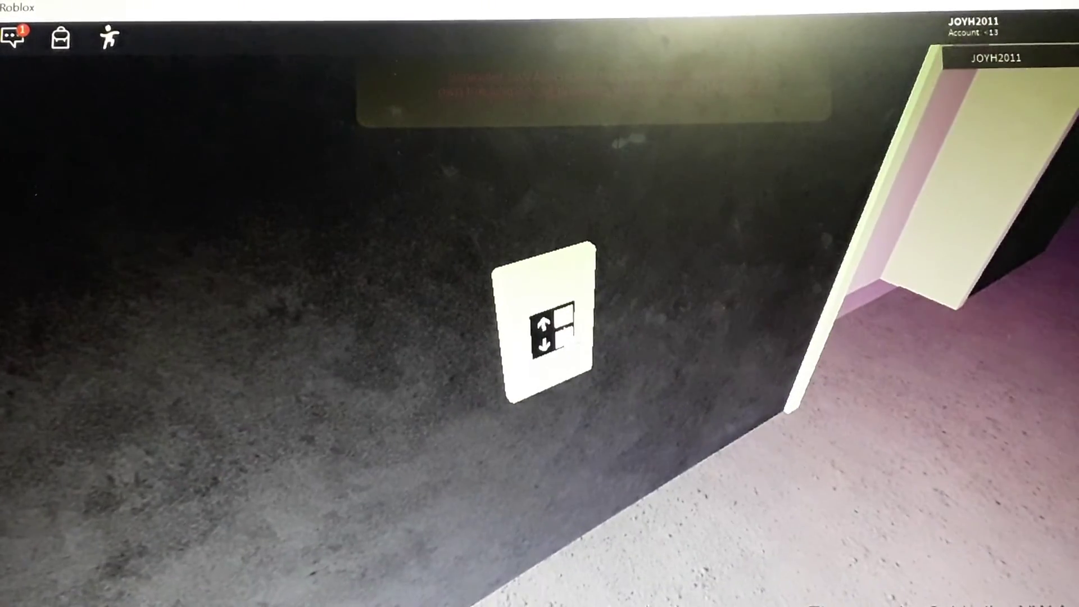
key(s)
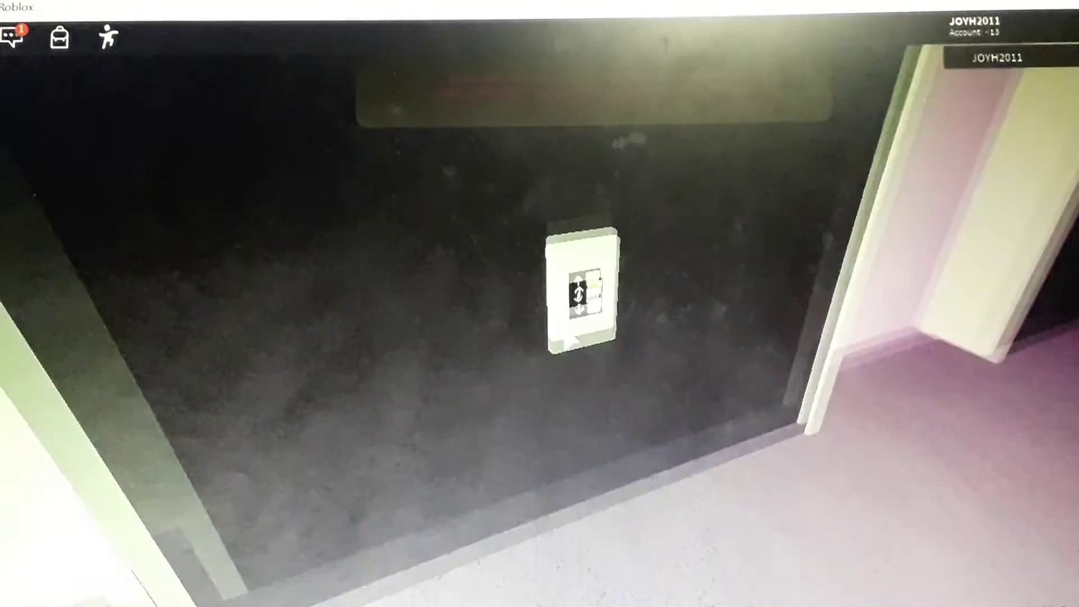
key(d)
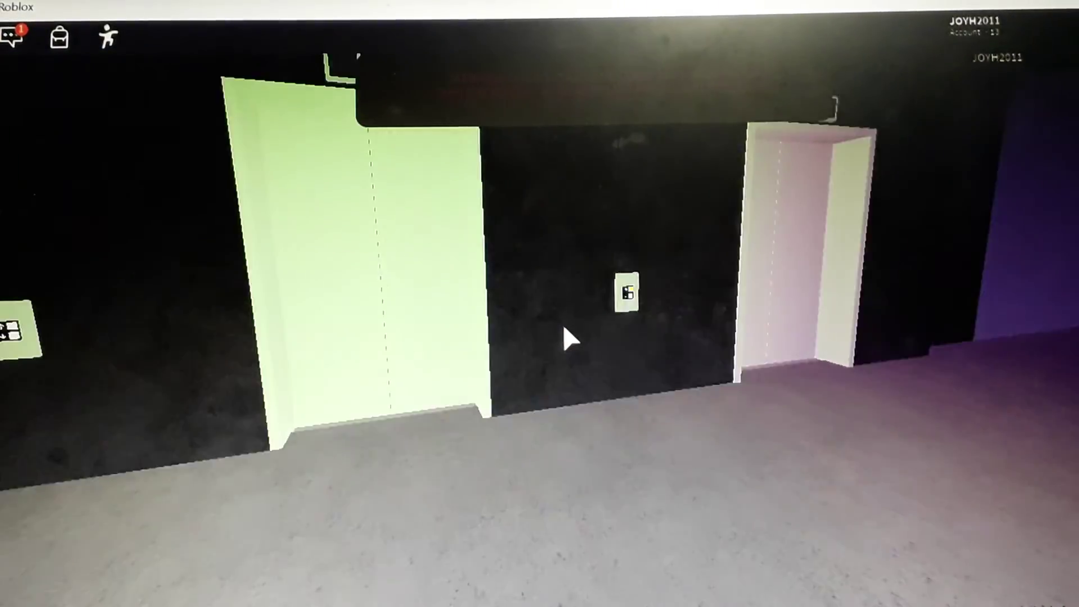
key(w)
key(a)
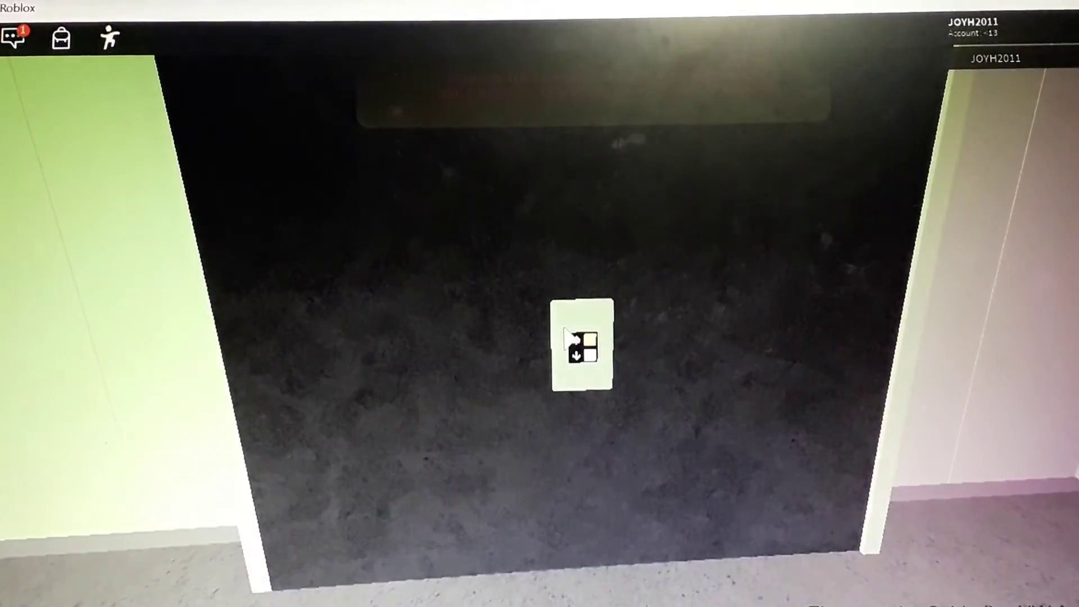
key(s)
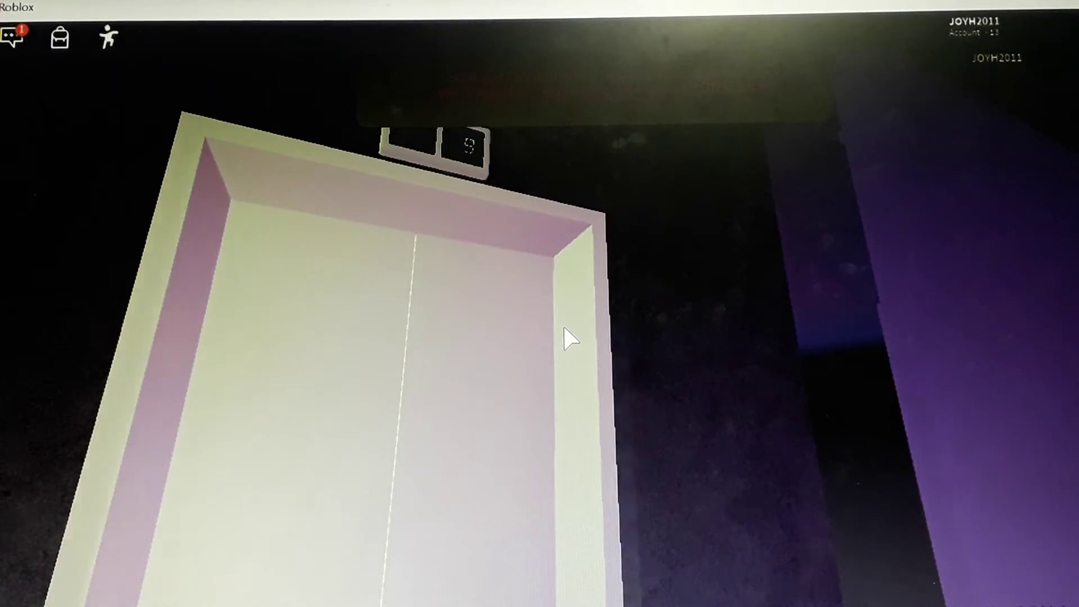
Back into the next lift, look down at its orange panel and select floor -1
key(s)
key(a)
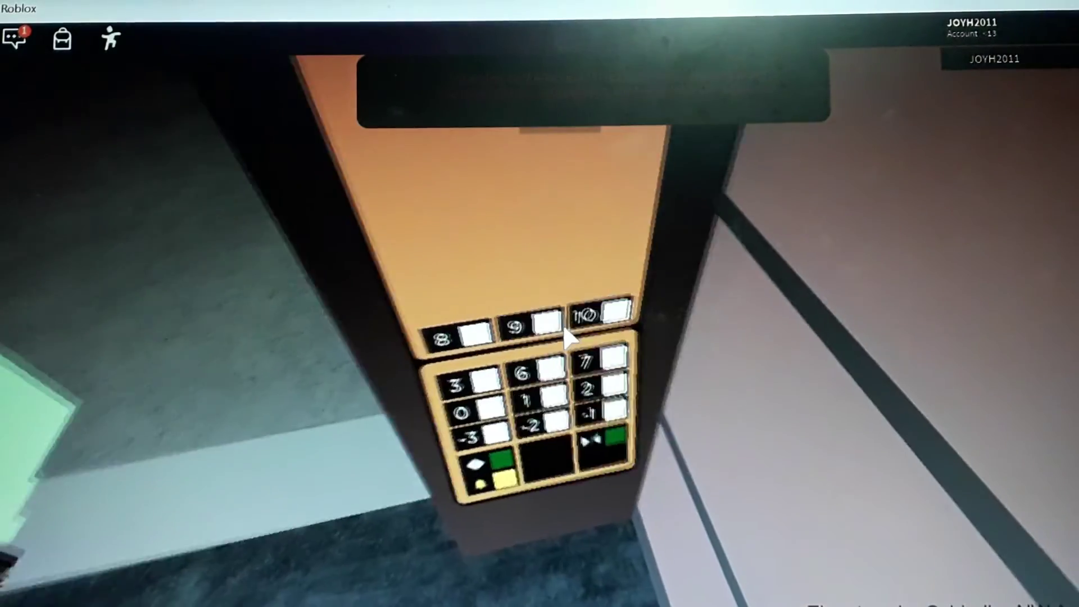
key(s)
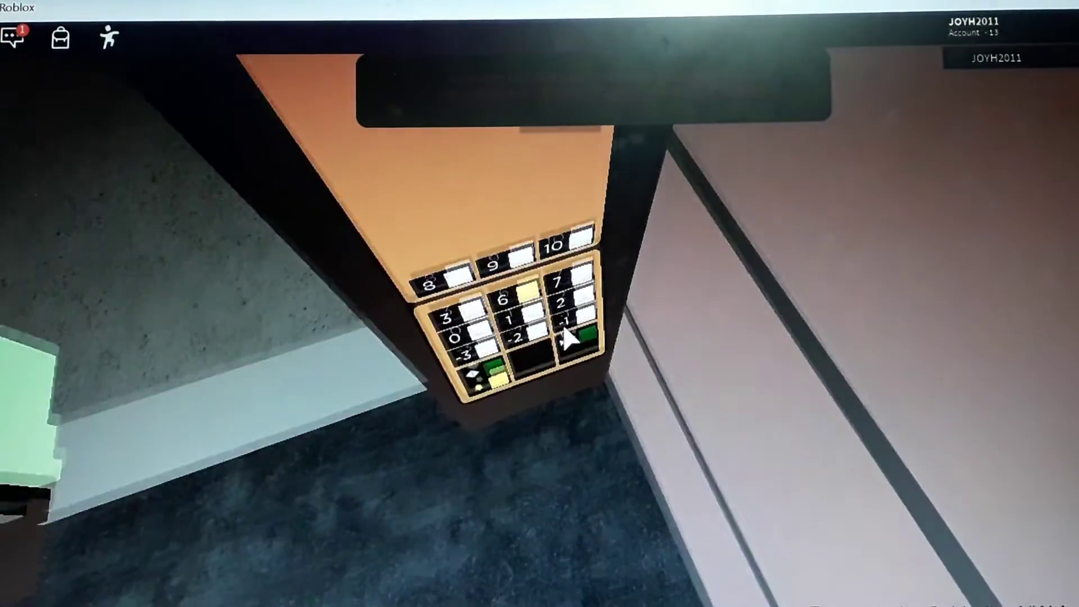
click(565, 329)
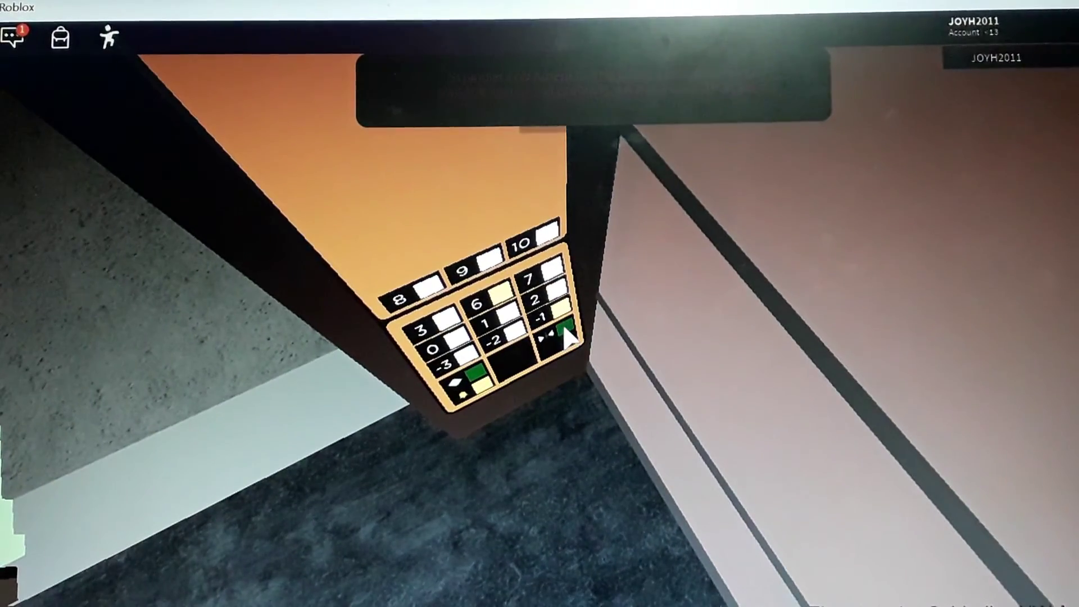